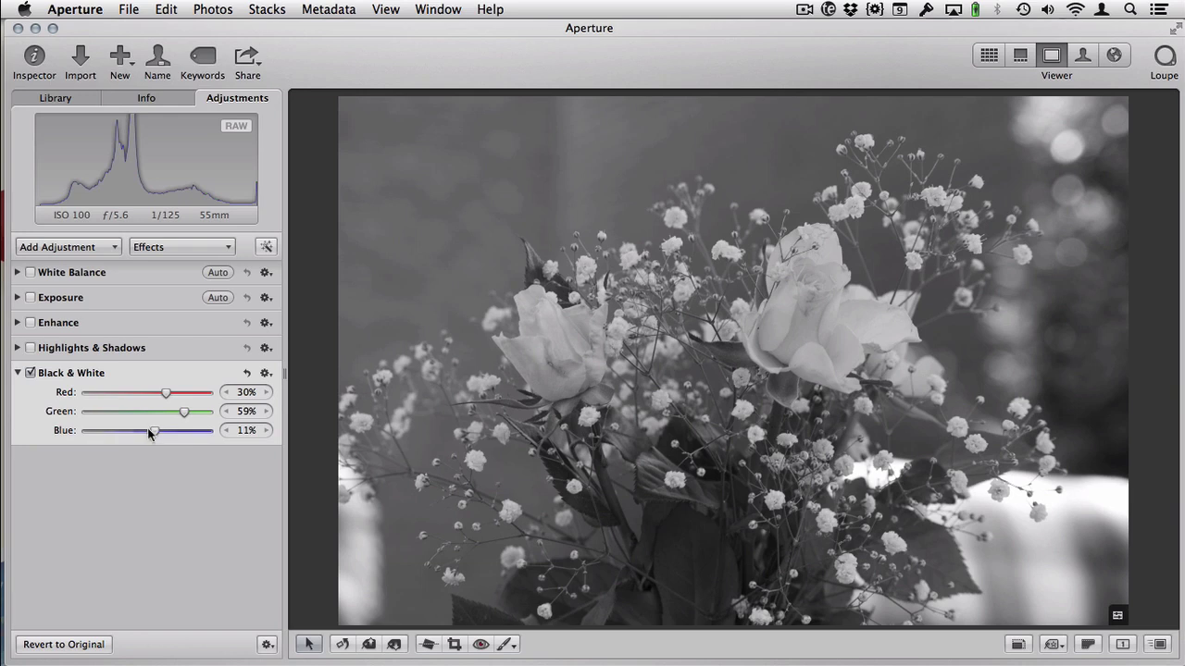
- Set the Black & White channel mix to 22% red, 39% green and 54% blue
drag(151, 431, 182, 435)
mouse_move(166, 392)
mouse_down()
mouse_move(145, 397)
mouse_move(166, 393)
mouse_move(171, 414)
mouse_up()
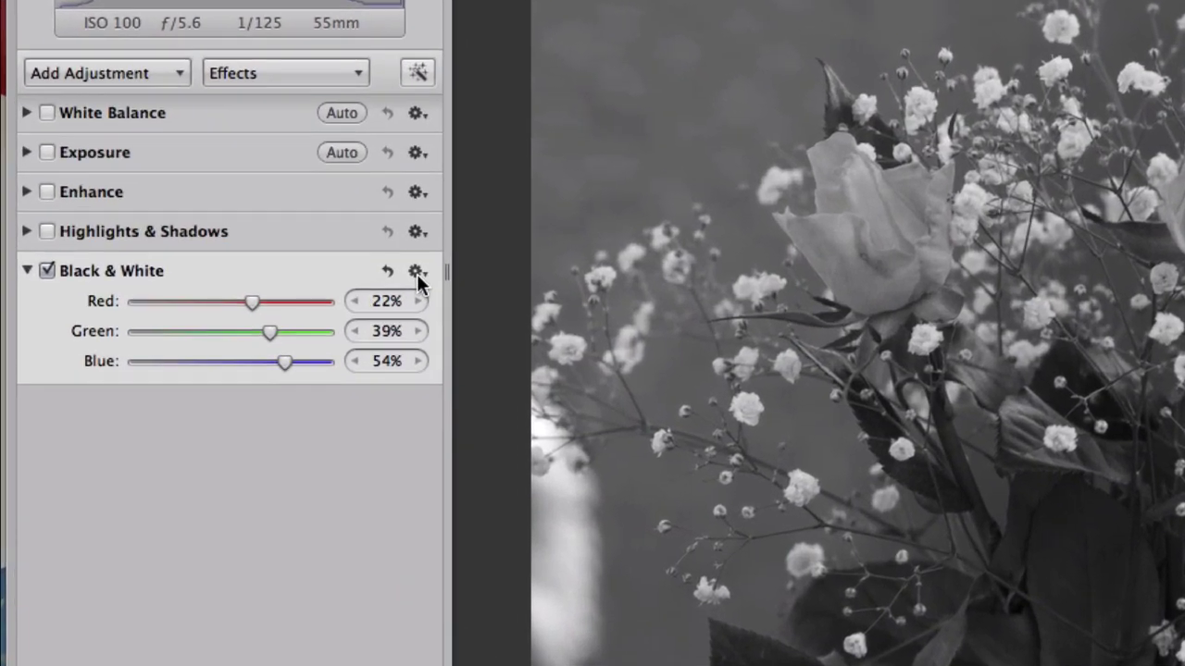
- Start brushing the Black & White adjustment away and move the brush settings clear of the histogram
click(267, 375)
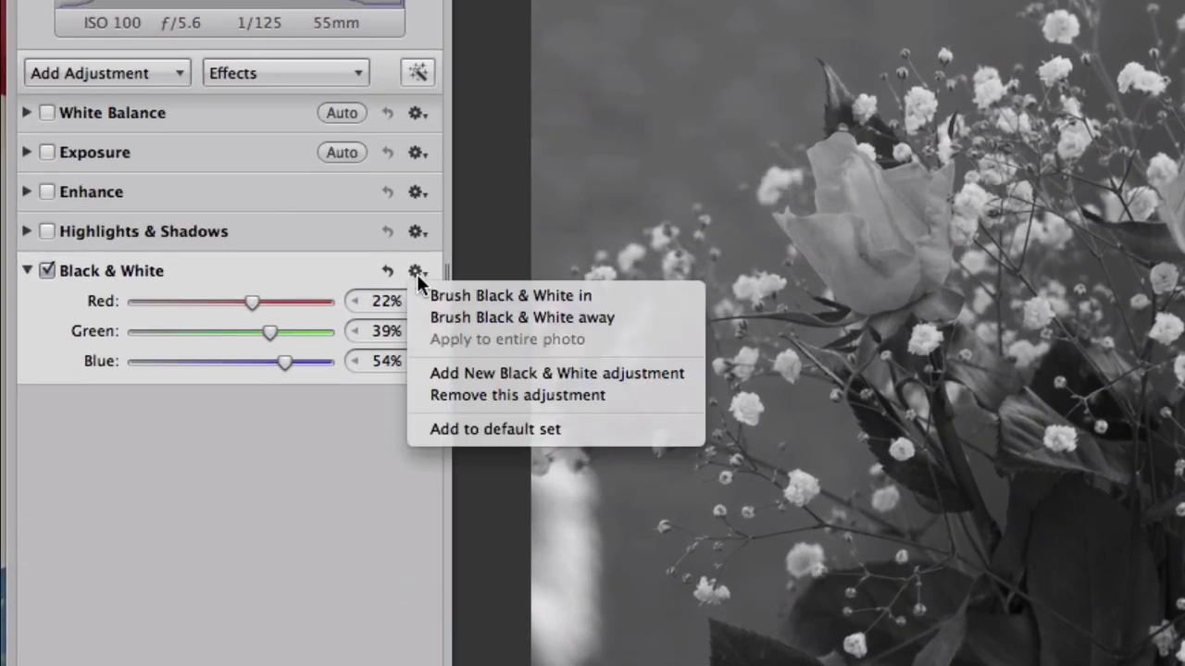
click(652, 327)
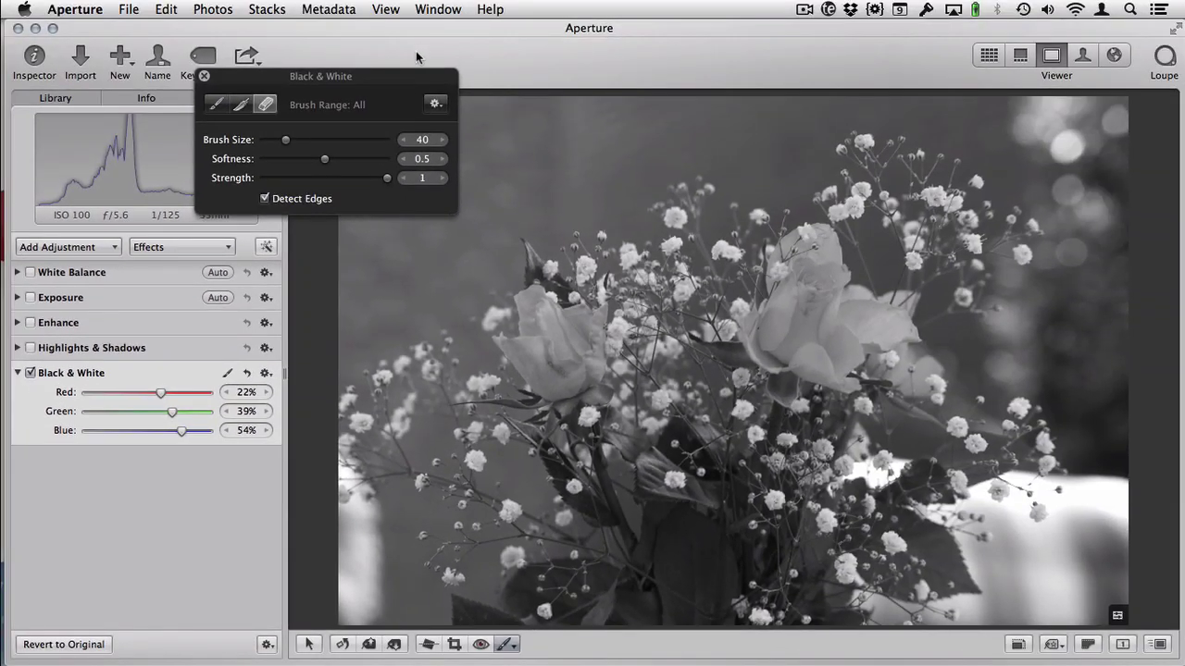
drag(396, 72, 397, 73)
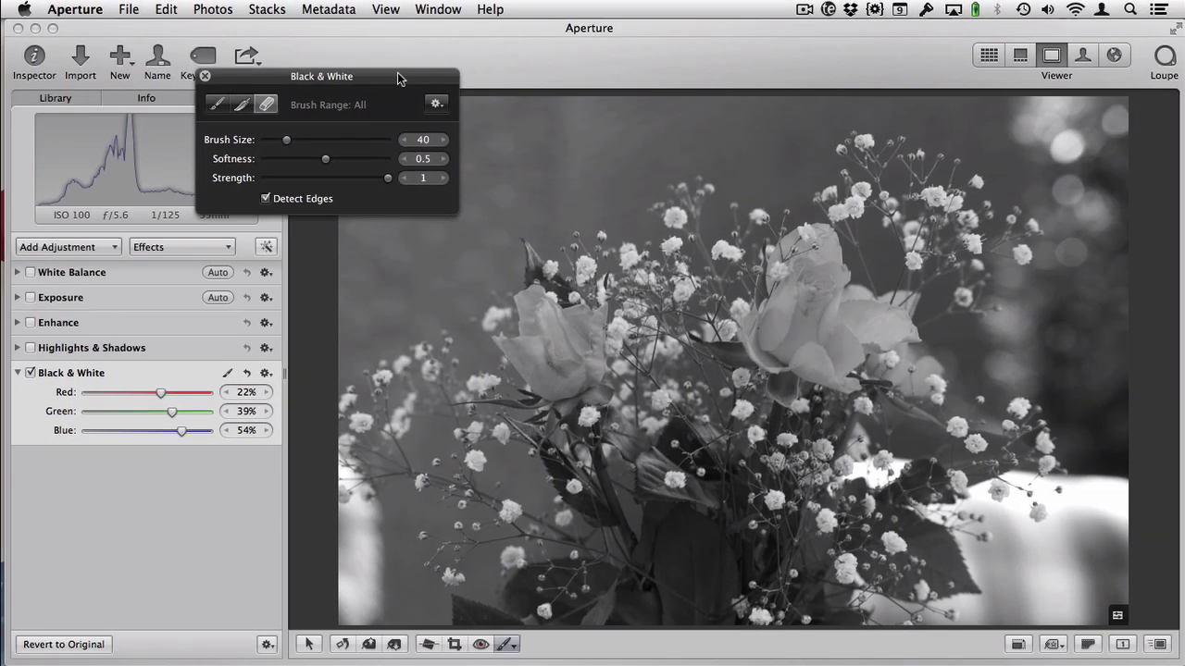
drag(398, 73, 498, 42)
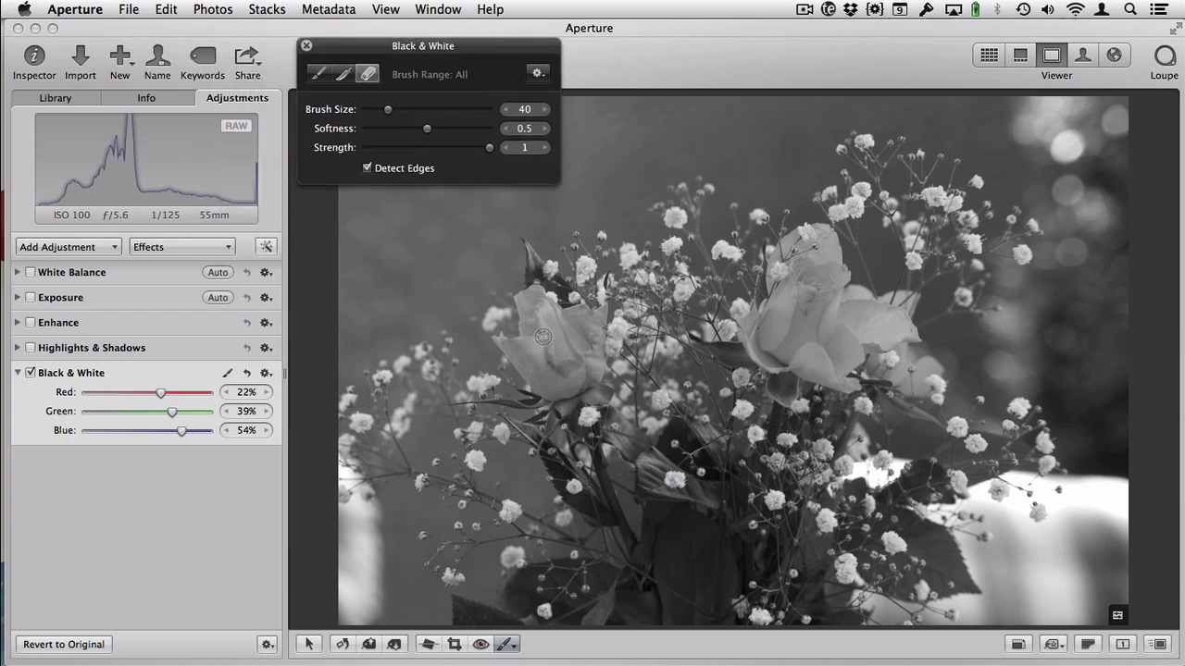
- Brush Black & White away over the left rose, using size 75 for its centre and reducing to 44 and 26 for its edges
scroll(544, 337, up, 8)
scroll(543, 337, up, 20)
scroll(544, 337, up, 3)
click(552, 346)
mouse_move(552, 345)
mouse_down()
mouse_move(560, 361)
mouse_move(578, 344)
mouse_move(568, 330)
mouse_move(561, 372)
mouse_move(591, 333)
mouse_move(553, 375)
mouse_move(535, 363)
mouse_move(545, 335)
mouse_up()
scroll(544, 335, down, 10)
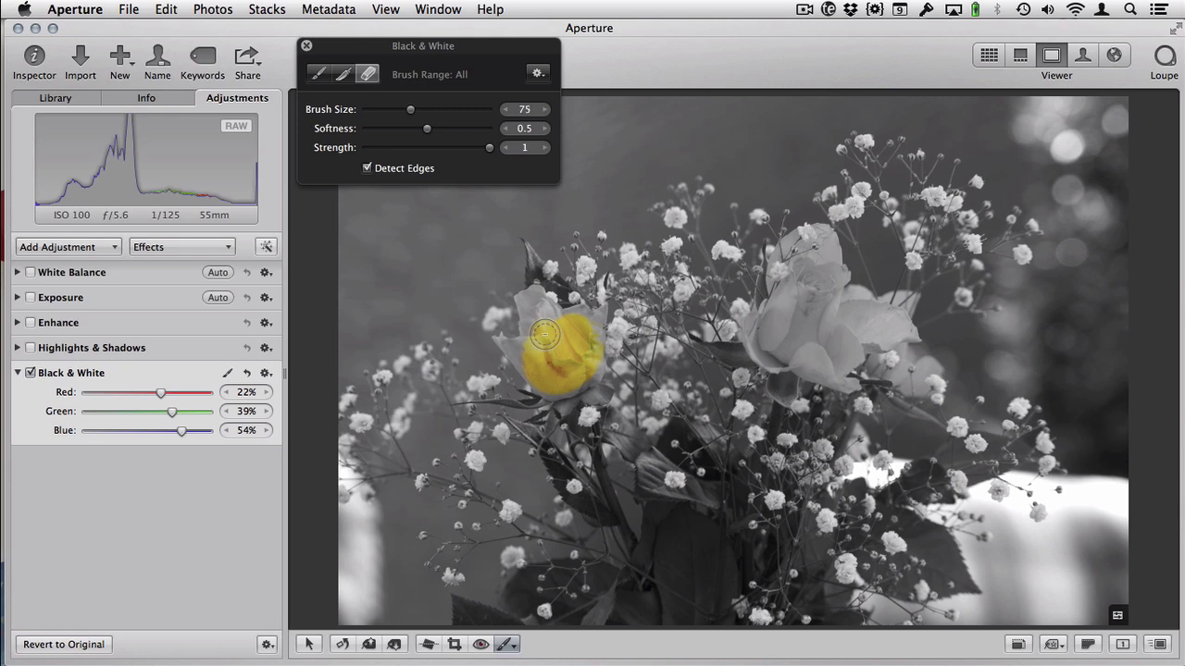
mouse_move(545, 335)
mouse_down()
mouse_move(526, 294)
mouse_move(530, 335)
mouse_move(520, 303)
mouse_move(535, 287)
mouse_move(517, 295)
mouse_move(548, 315)
mouse_move(552, 301)
mouse_move(534, 303)
mouse_move(537, 317)
mouse_move(584, 311)
mouse_move(562, 313)
mouse_move(584, 312)
mouse_move(595, 333)
mouse_up()
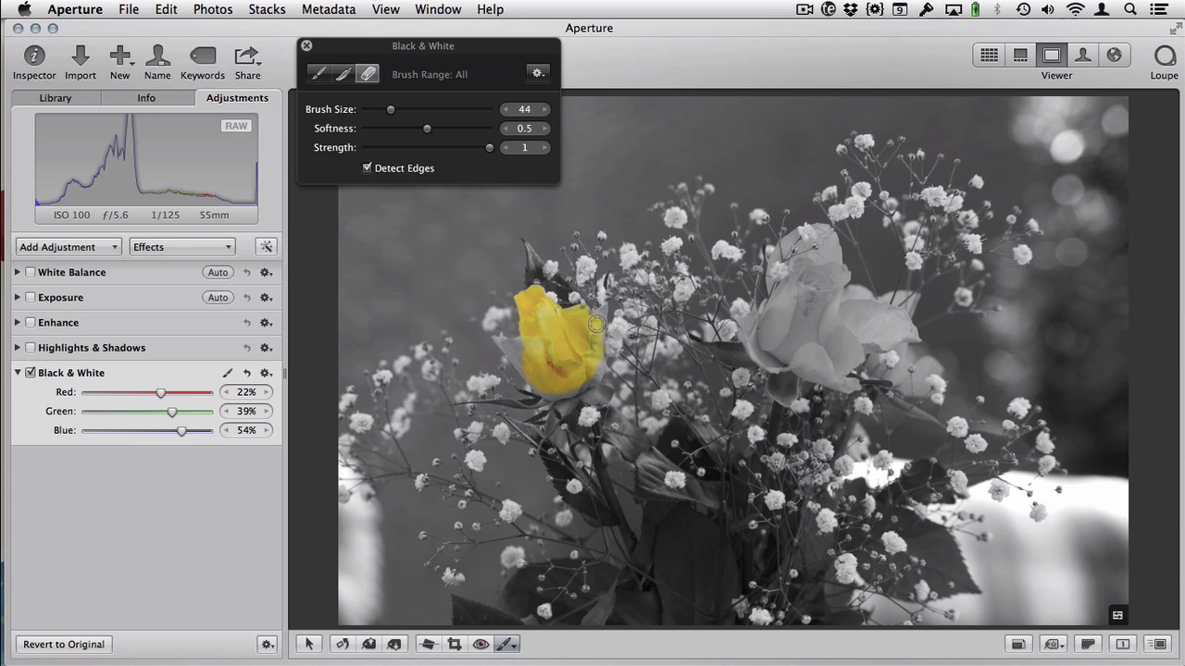
scroll(601, 321, down, 6)
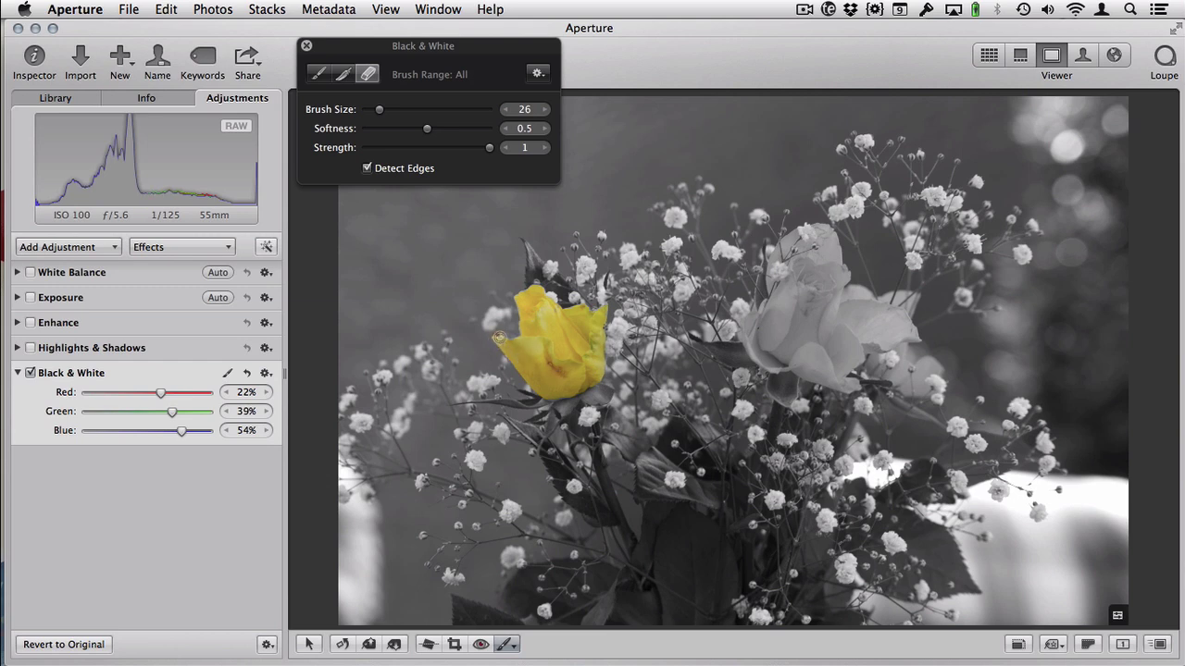
- Magnify the left rose's petal tip, brush Black & White back over the colour spill, and erase it along the rose's lower edge at size 26
key(grave)
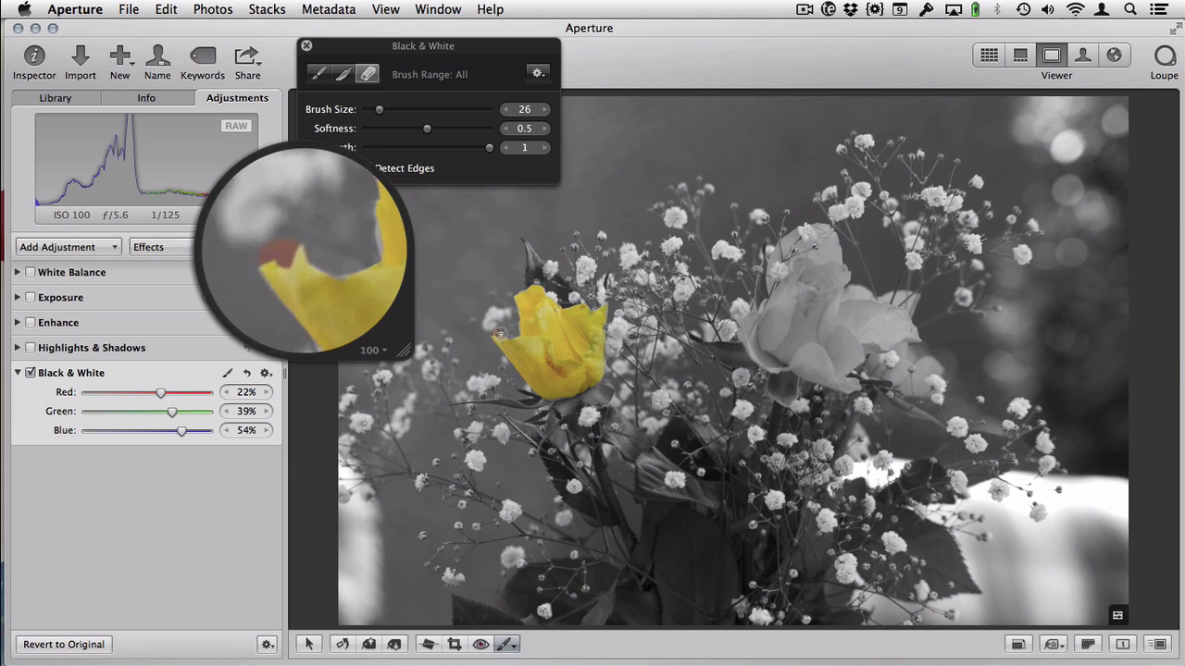
click(320, 74)
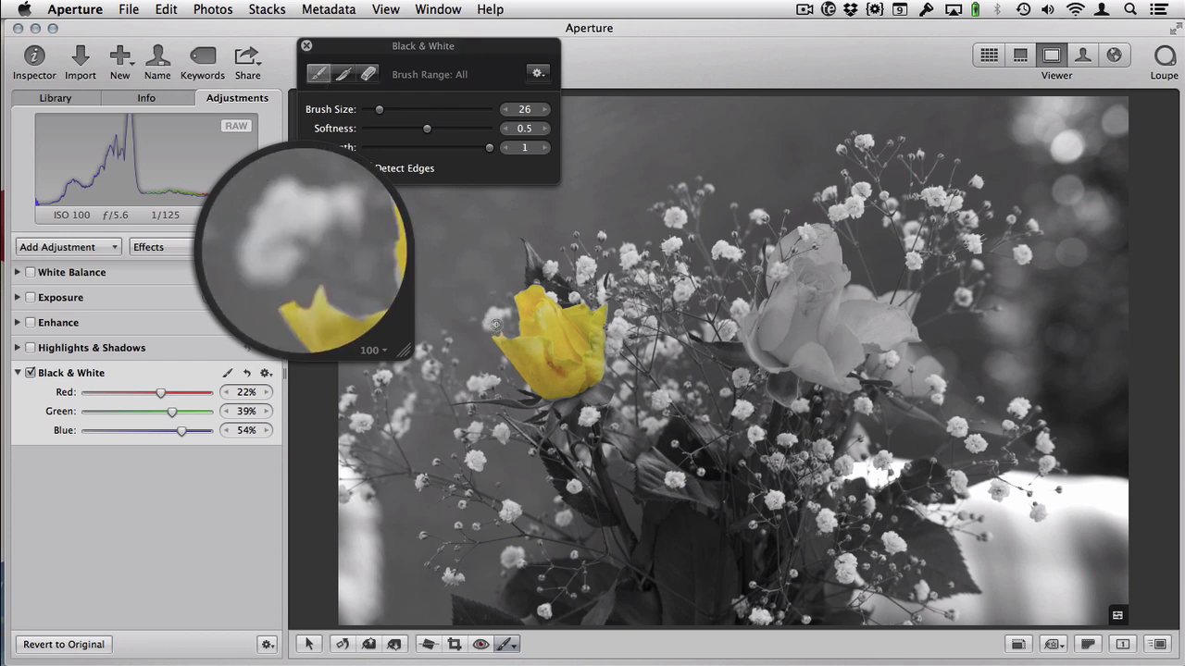
key(shift+e)
key(grave)
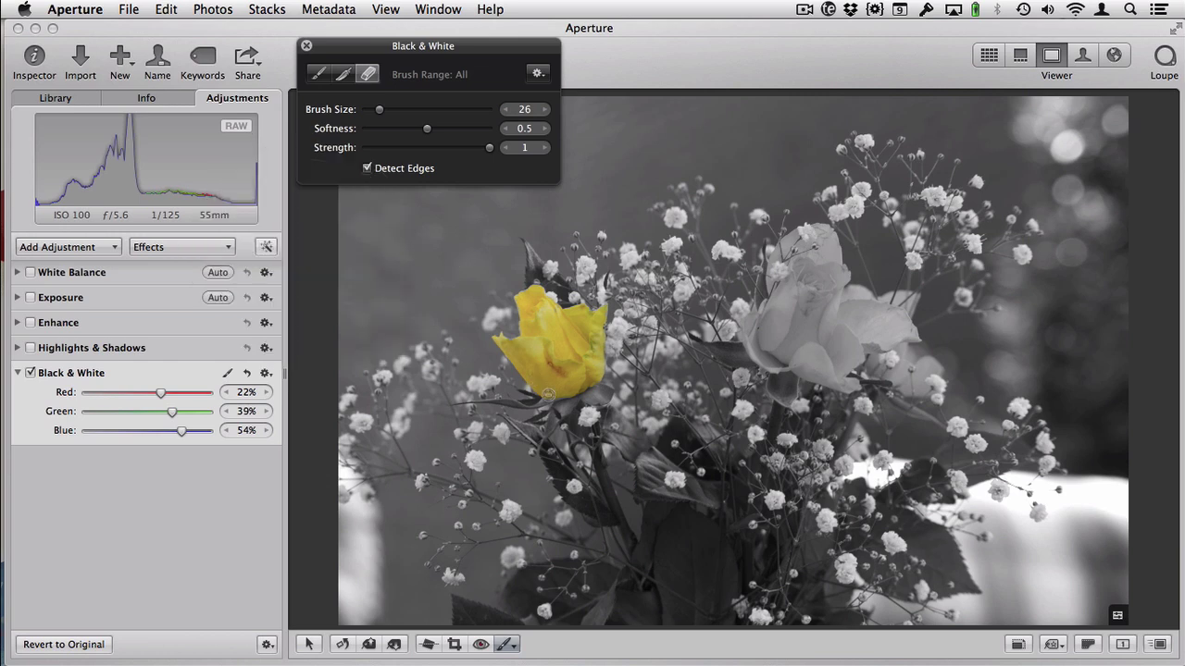
mouse_move(548, 395)
mouse_down()
mouse_move(588, 380)
mouse_move(551, 395)
mouse_move(600, 366)
mouse_move(577, 386)
mouse_up()
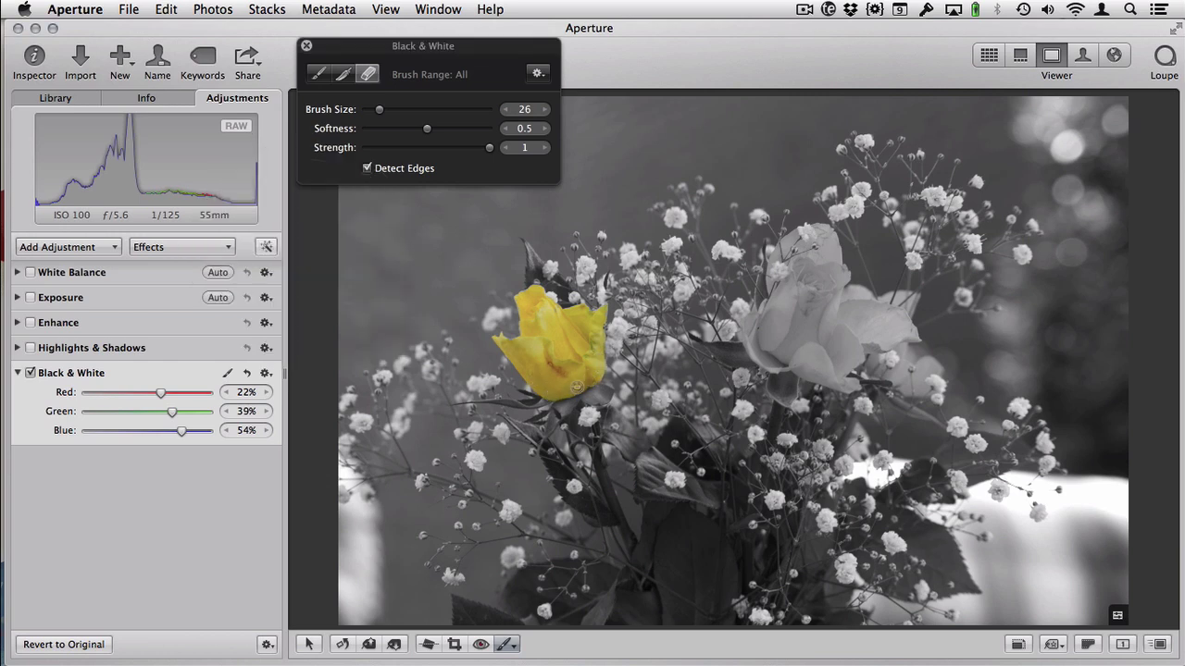
- Brush Black & White away over the large right rose out to its petal edges, refining with a size 49 brush
mouse_move(811, 335)
mouse_down()
mouse_move(818, 286)
mouse_move(795, 345)
mouse_move(863, 323)
mouse_move(805, 295)
mouse_move(774, 343)
mouse_move(841, 353)
mouse_move(880, 323)
mouse_move(851, 326)
mouse_move(815, 282)
mouse_move(814, 249)
mouse_move(787, 279)
mouse_move(813, 251)
mouse_move(837, 298)
mouse_up()
scroll(819, 329, up, 5)
scroll(841, 300, down, 5)
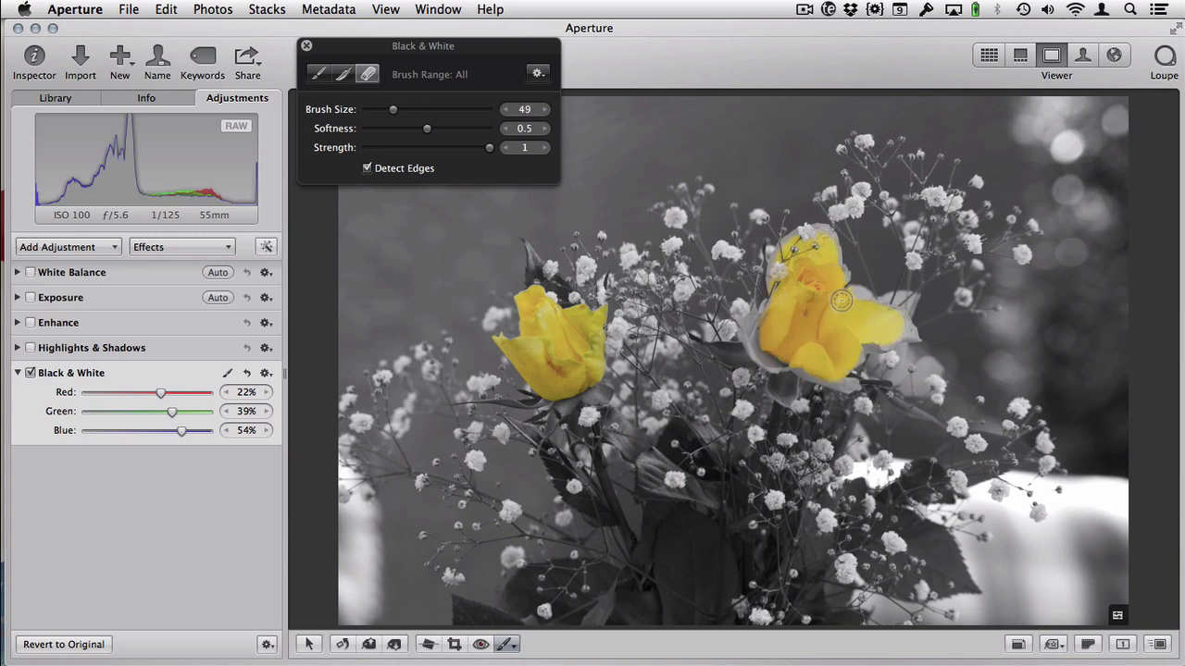
mouse_move(751, 335)
mouse_down()
mouse_move(785, 367)
mouse_move(748, 323)
mouse_move(753, 355)
mouse_move(851, 384)
mouse_move(837, 387)
mouse_move(813, 371)
mouse_move(911, 332)
mouse_move(852, 291)
mouse_move(908, 331)
mouse_move(892, 314)
mouse_move(870, 315)
mouse_move(891, 350)
mouse_up()
key(grave)
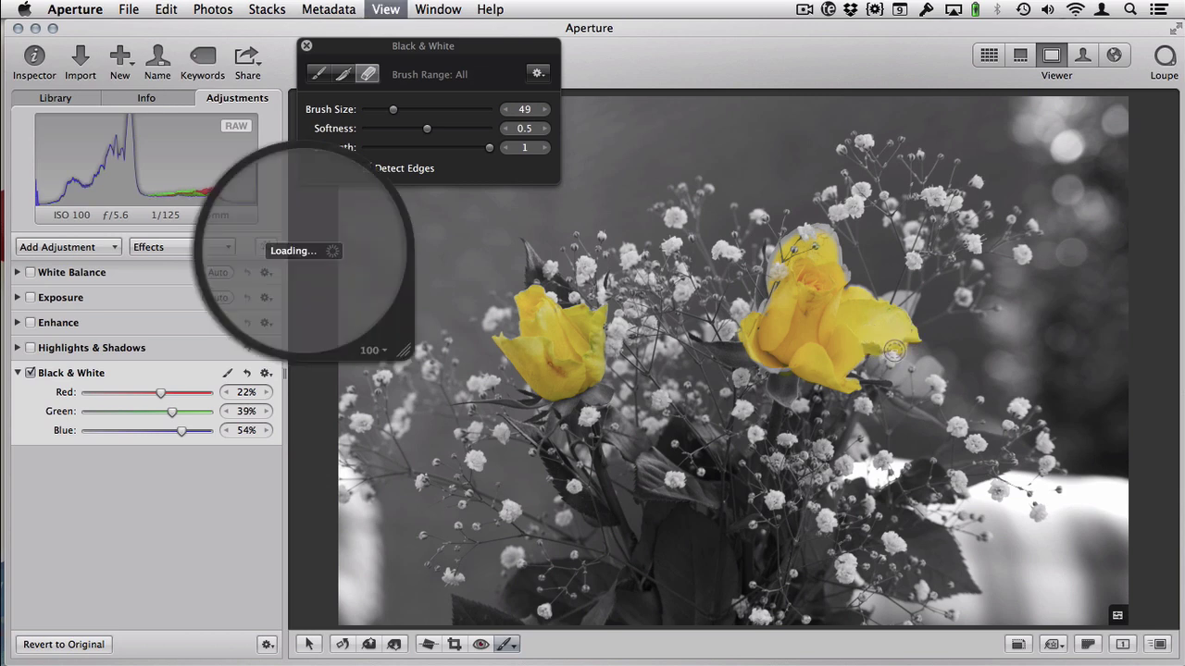
key(grave)
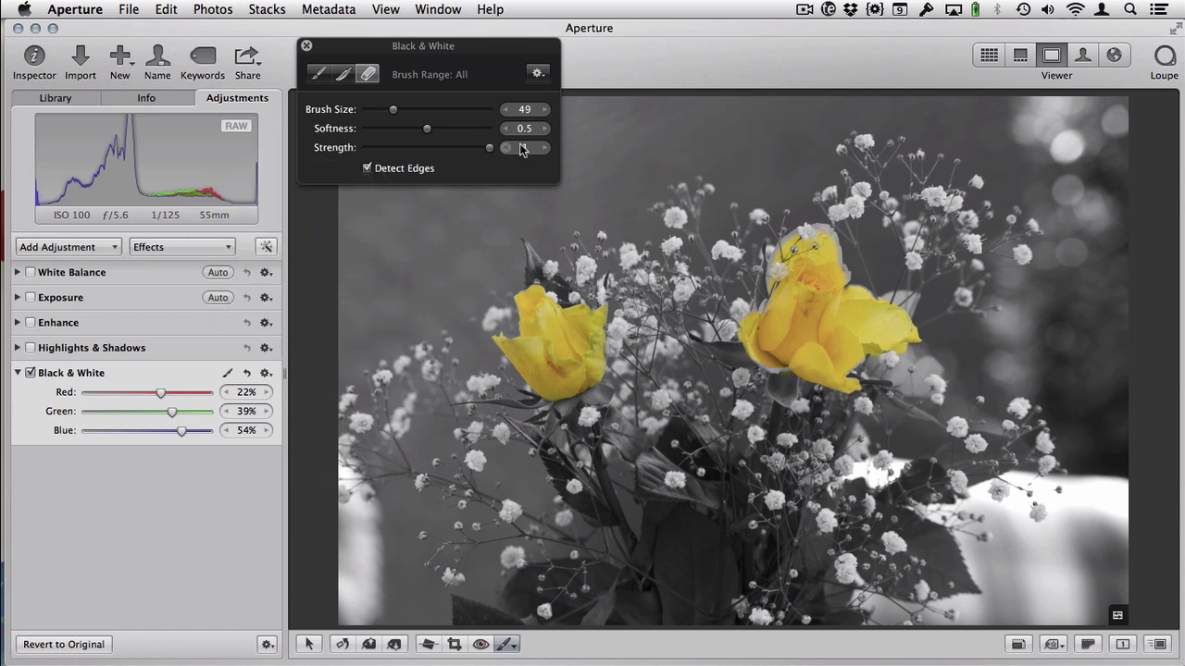
mouse_move(839, 276)
mouse_down()
mouse_move(814, 230)
mouse_move(779, 251)
mouse_move(775, 305)
mouse_move(755, 327)
mouse_move(772, 299)
mouse_move(761, 317)
mouse_move(796, 364)
mouse_up()
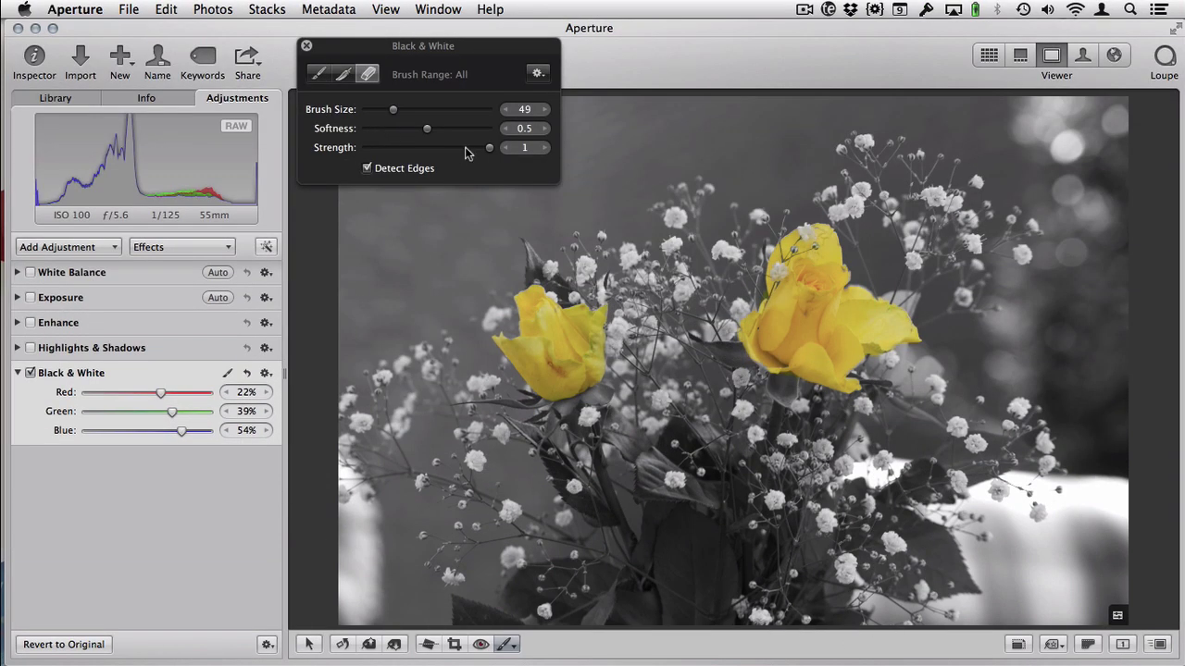
- Brush Black & White partly away over the blurred rose behind the right one at strength 0.38, and finish brushing
drag(489, 151, 410, 151)
mouse_move(911, 394)
mouse_down()
mouse_move(874, 367)
mouse_move(894, 352)
mouse_move(923, 374)
mouse_move(893, 385)
mouse_move(875, 369)
mouse_move(918, 363)
mouse_move(936, 381)
mouse_move(919, 391)
mouse_move(879, 375)
mouse_up()
scroll(906, 298, down, 5)
click(307, 46)
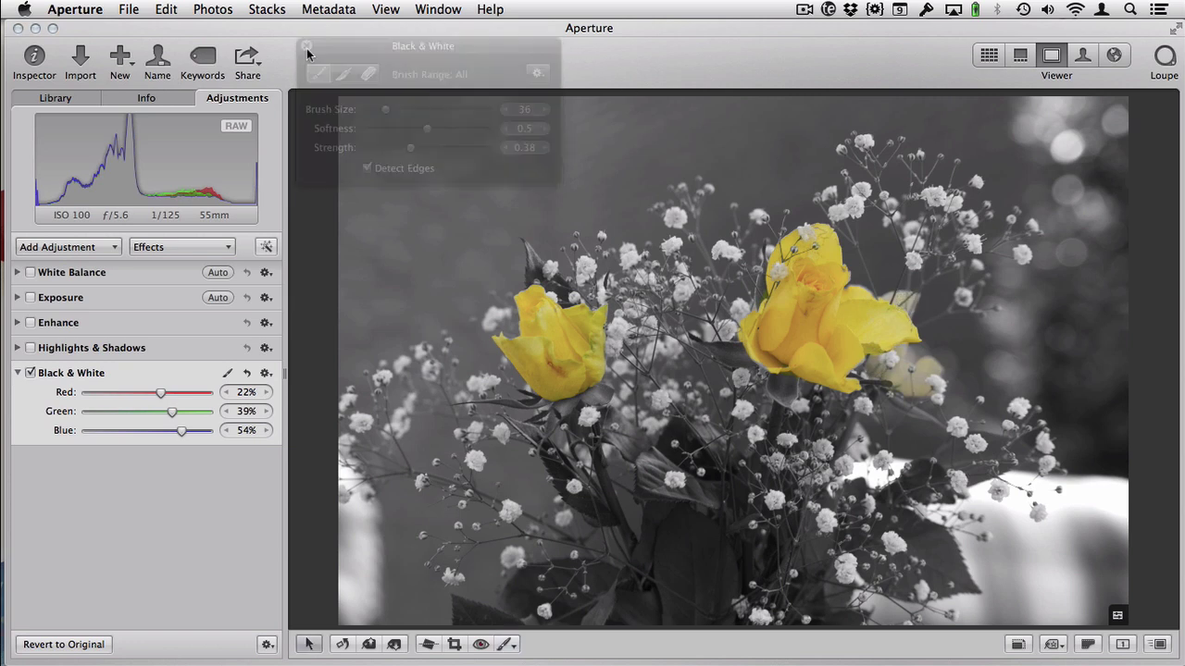
- Replace the Black & White adjustment with a Color adjustment that targets yellow
click(267, 373)
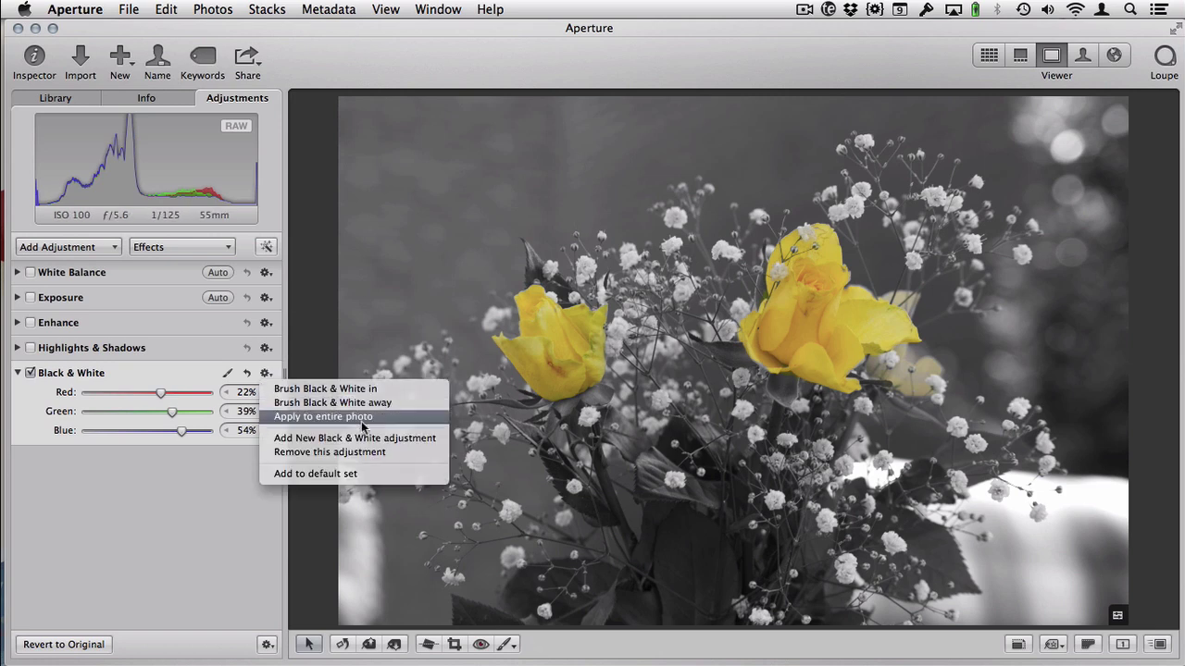
click(414, 452)
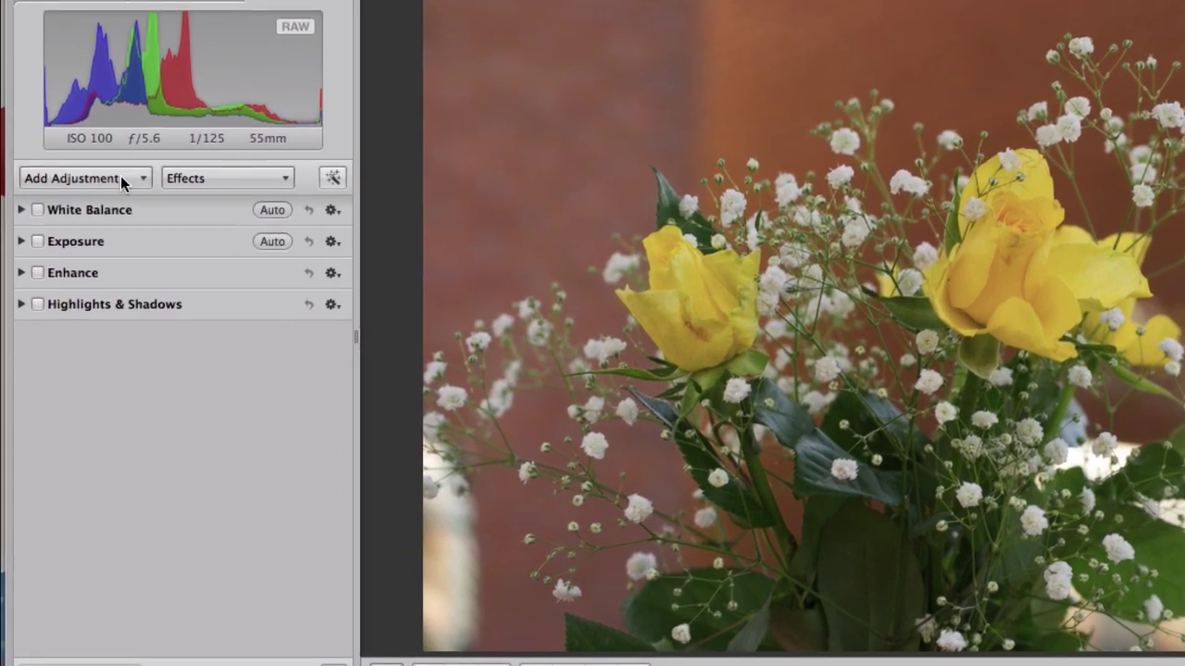
click(105, 227)
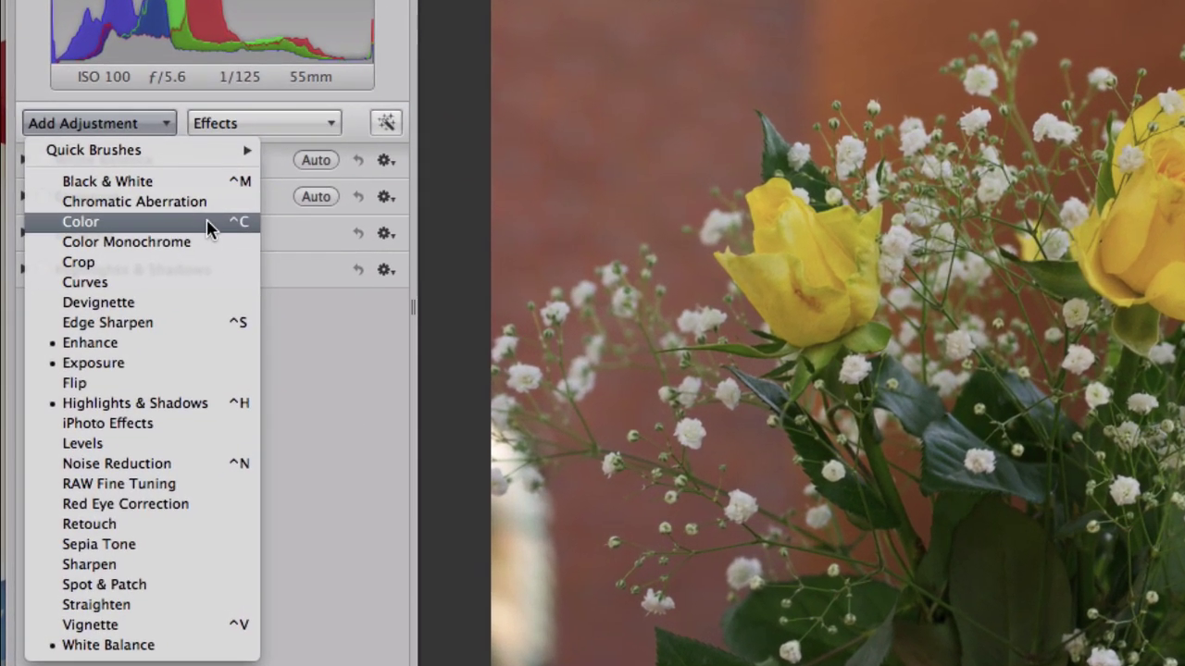
click(202, 229)
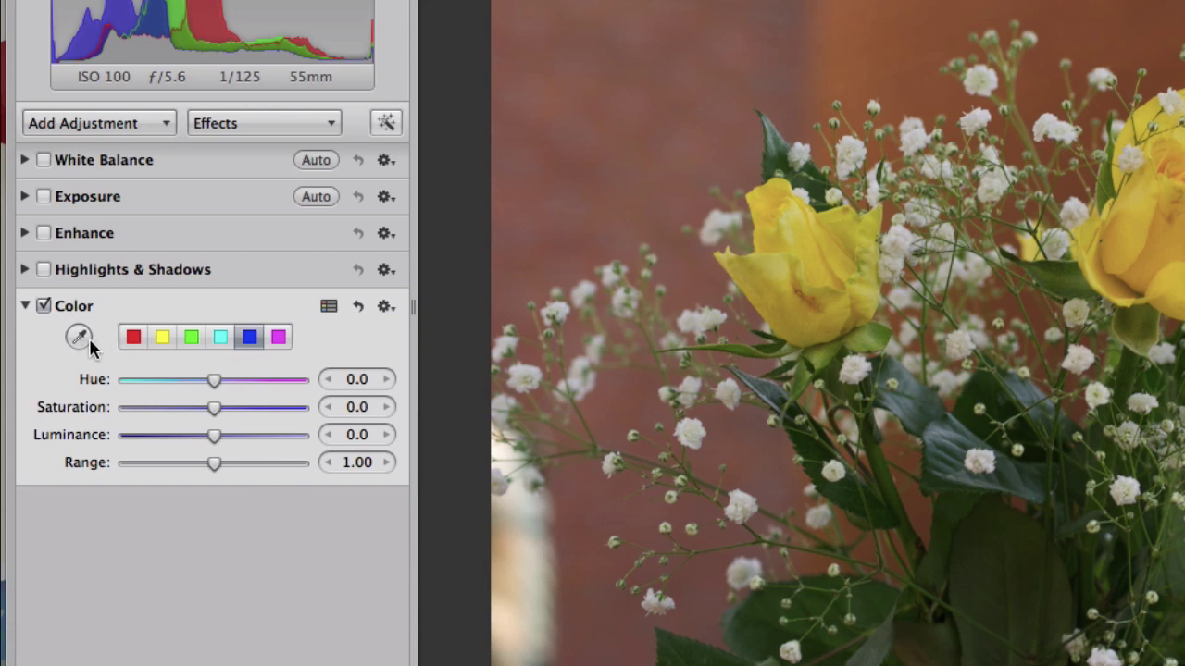
click(162, 337)
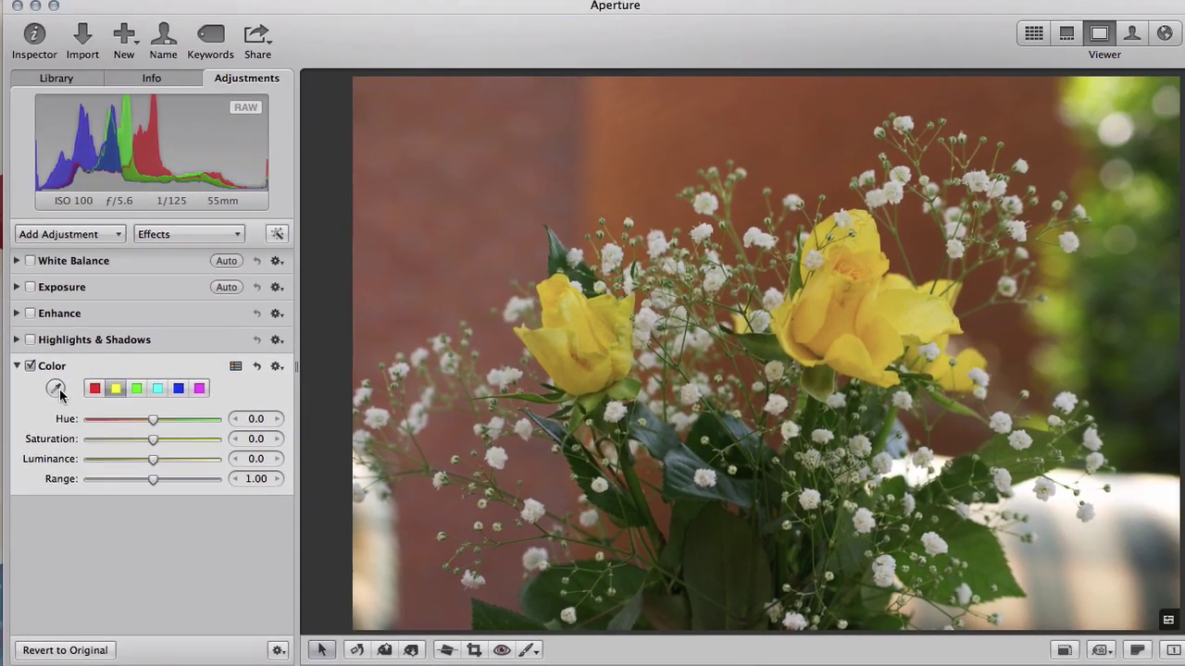
click(56, 390)
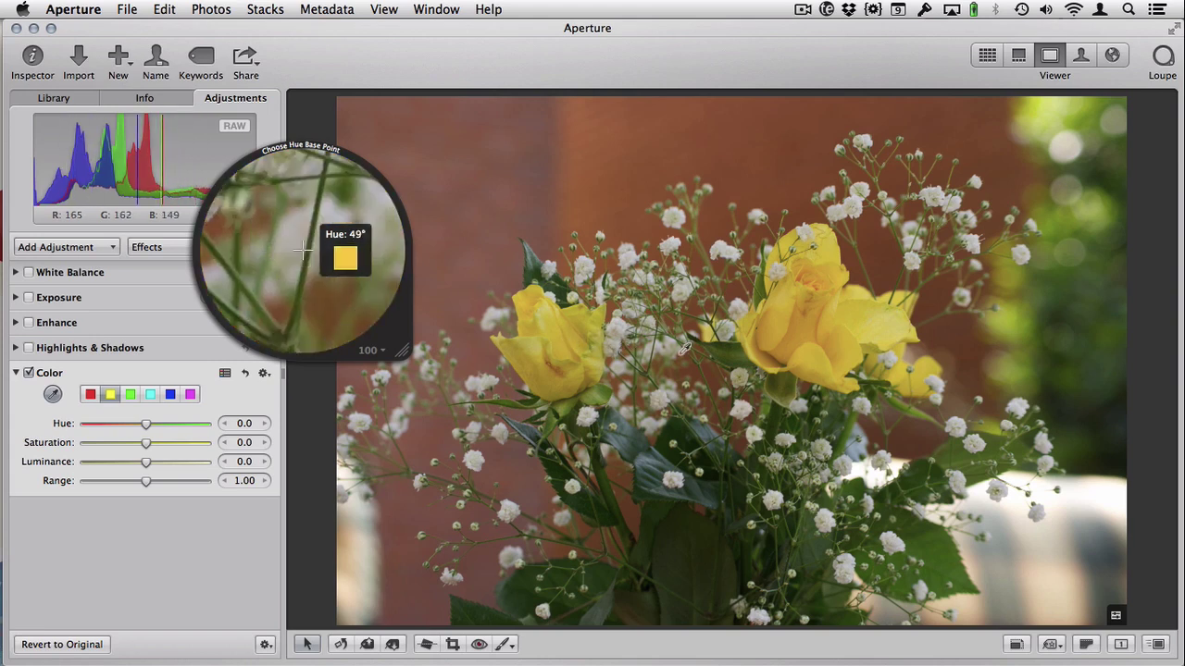
click(823, 315)
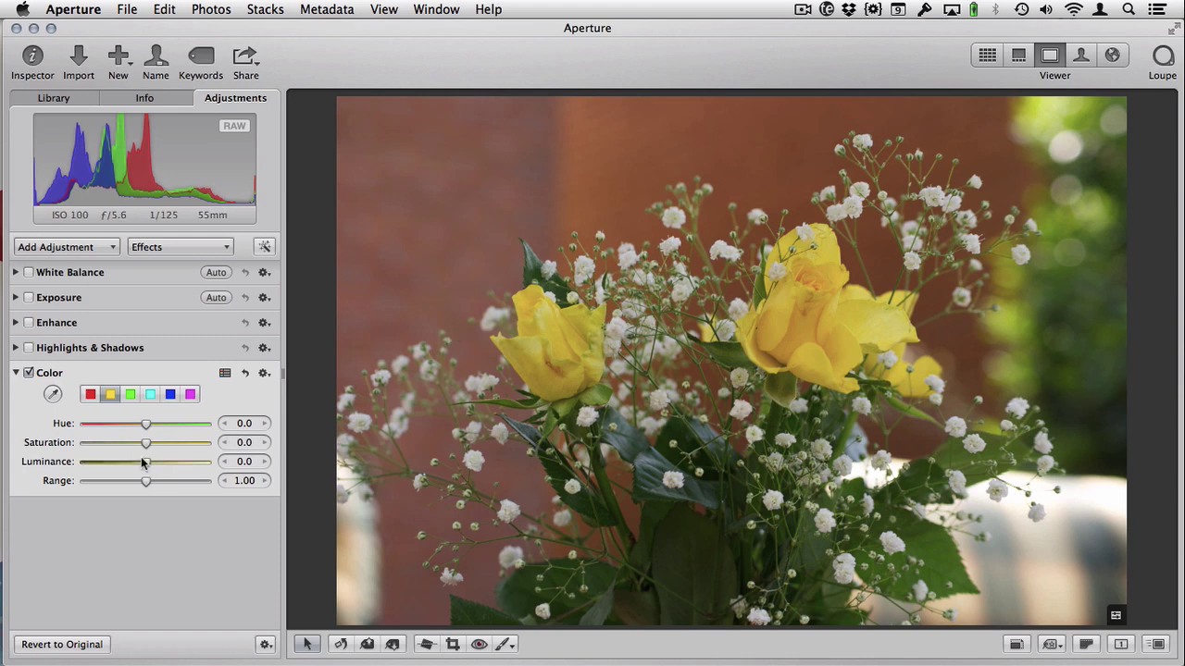
mouse_move(146, 446)
mouse_down()
mouse_move(76, 443)
mouse_move(139, 443)
mouse_up()
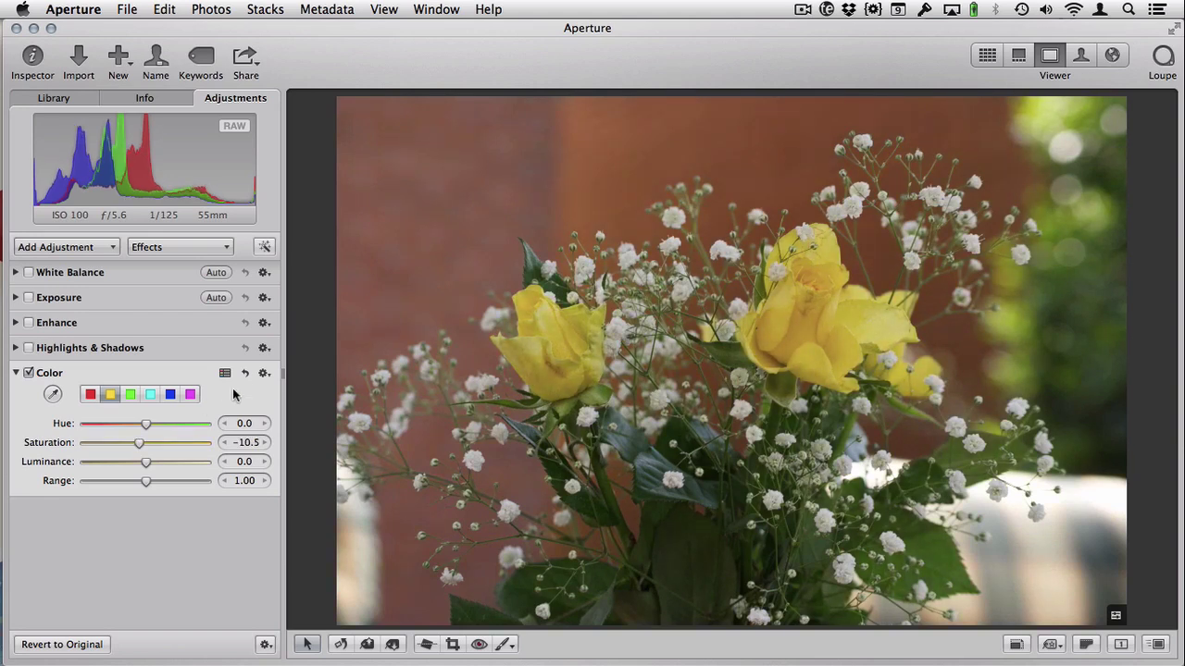
click(245, 374)
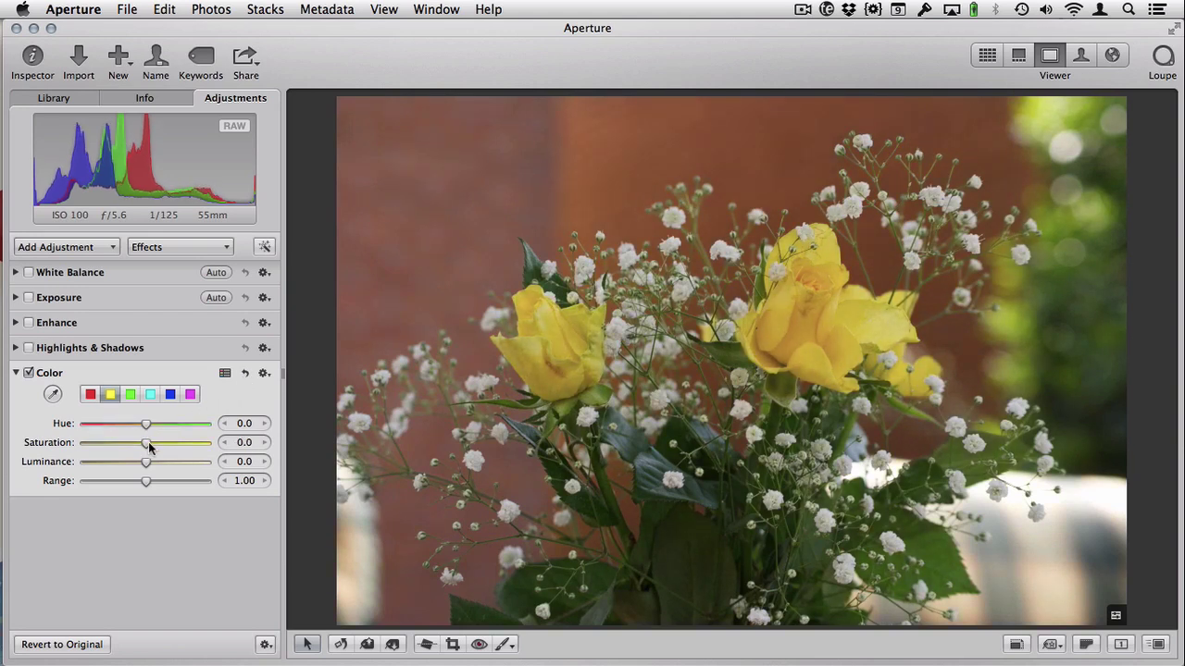
mouse_move(146, 446)
mouse_down()
mouse_move(172, 444)
mouse_move(120, 441)
mouse_move(143, 447)
mouse_up()
click(246, 373)
- Sample the left rose as the yellow hue base, with saturation -88.9, luminance 47.4 and range 0.30
click(53, 394)
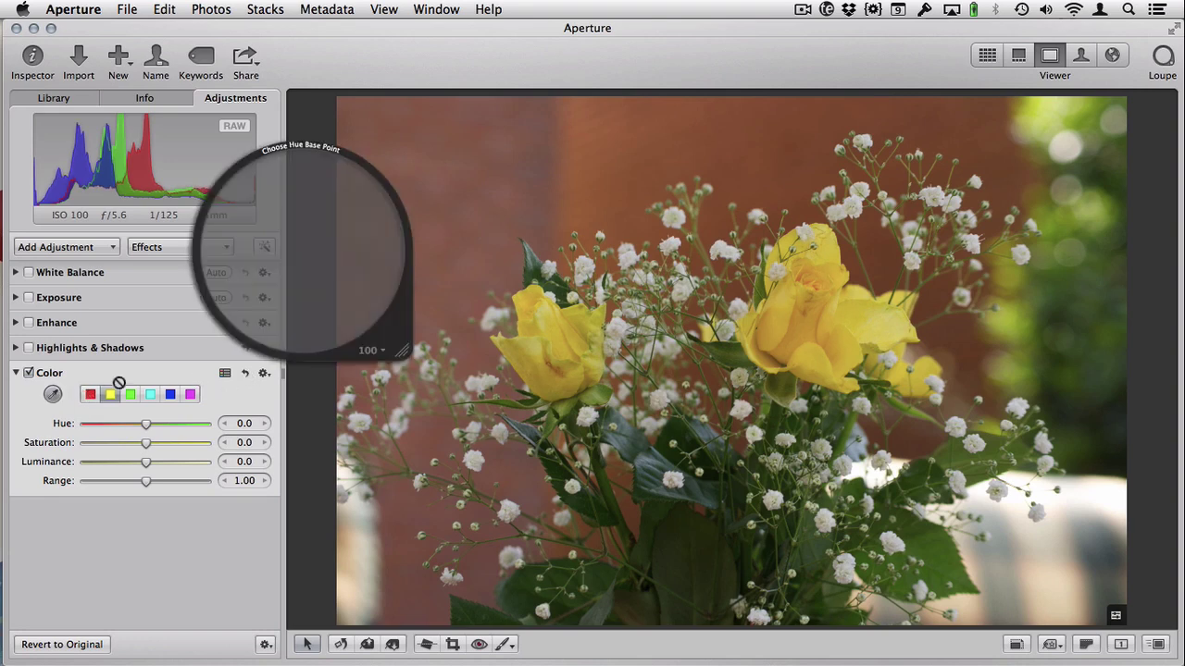
click(560, 351)
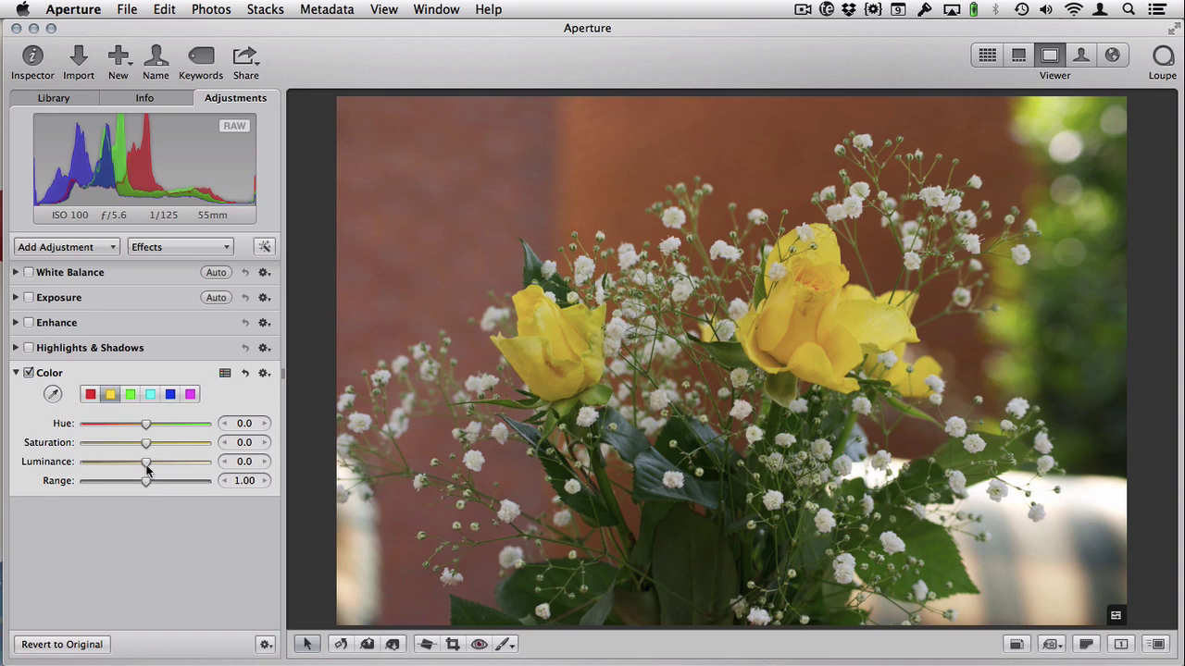
drag(146, 468, 89, 446)
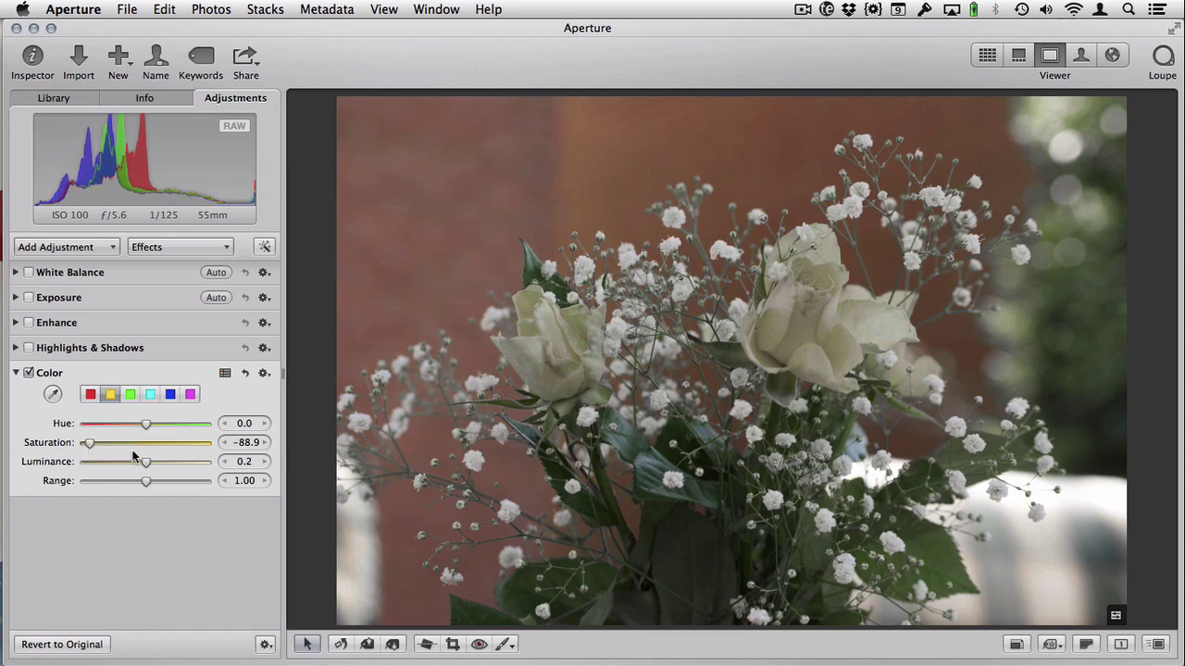
drag(147, 463, 190, 473)
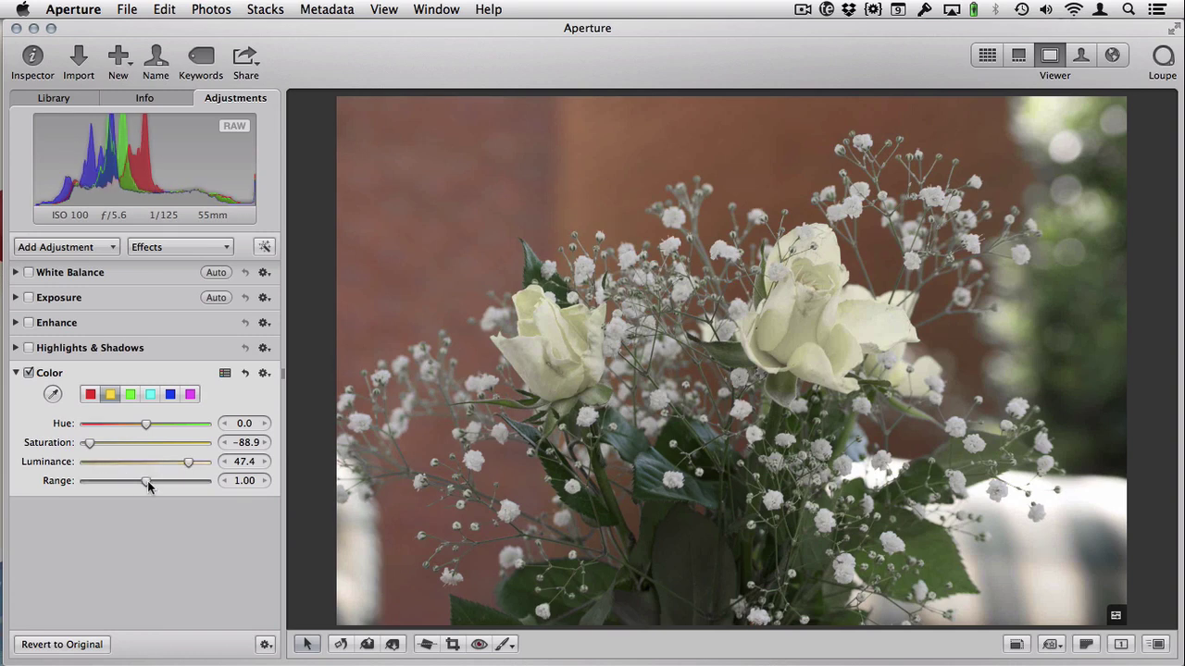
drag(148, 486, 105, 485)
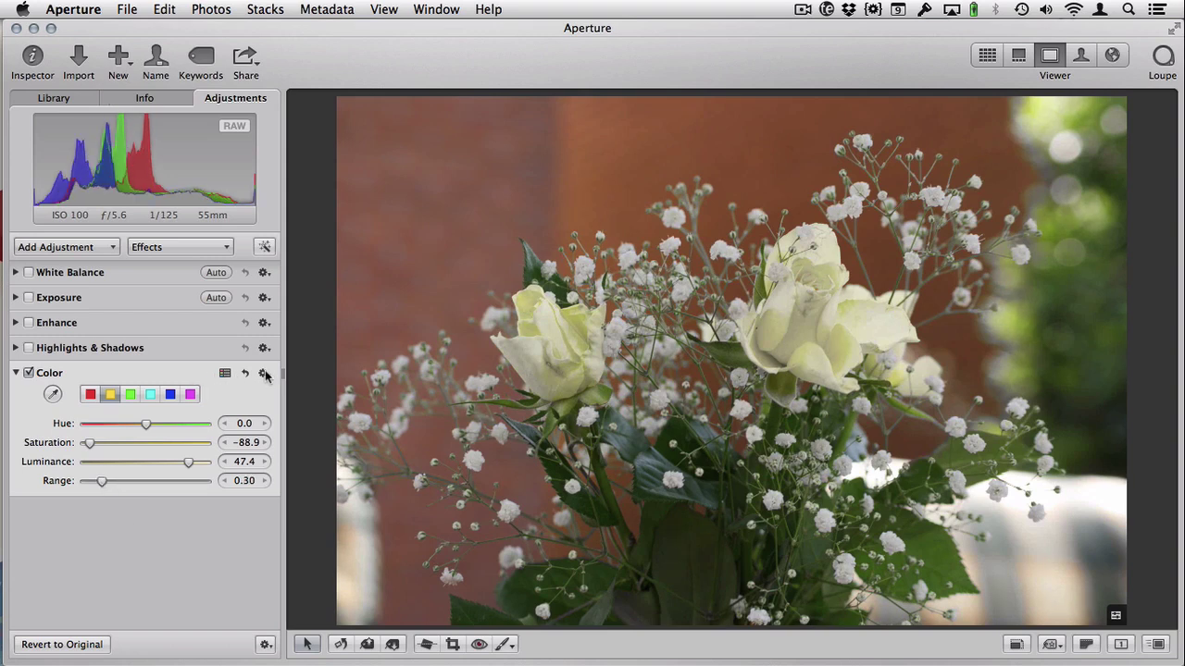
- Brush the Color adjustment away over the blurred green background beside the roses with a size 200 brush, and finish brushing
click(265, 373)
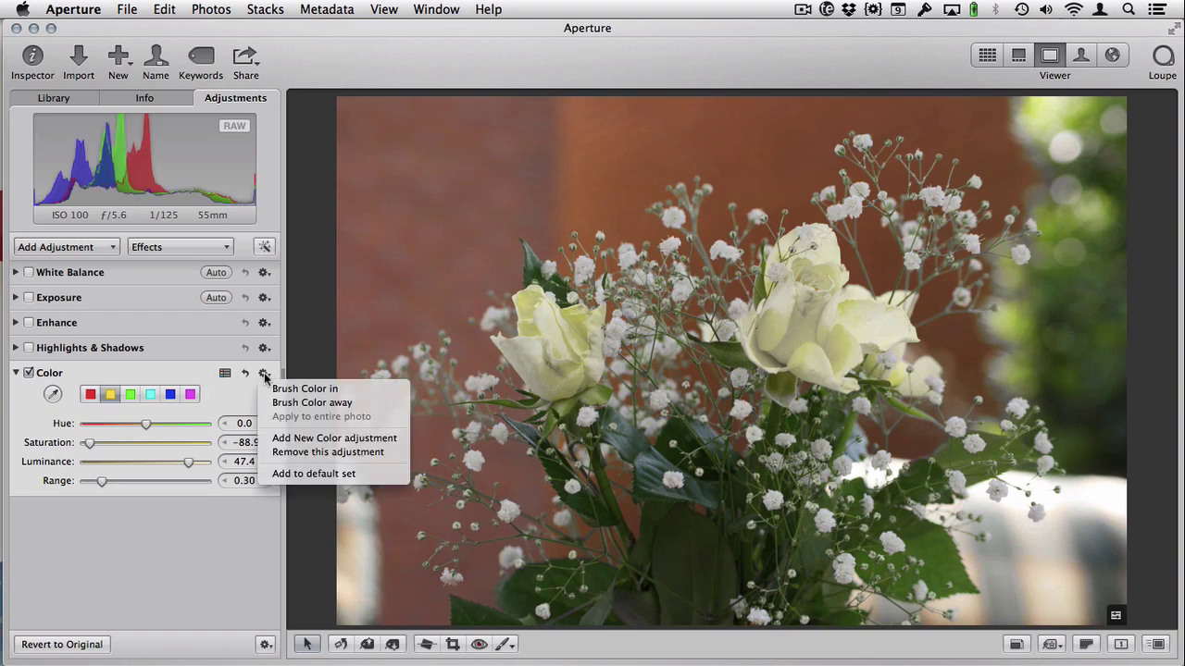
click(377, 409)
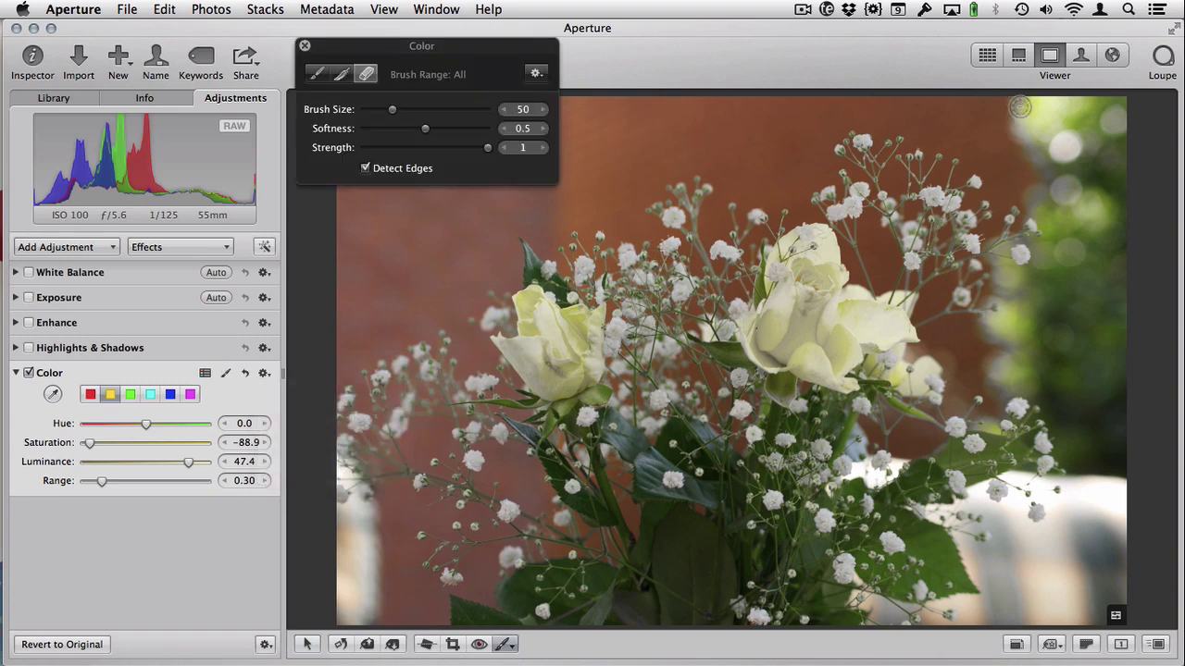
scroll(1018, 200, up, 10)
scroll(1018, 200, up, 10)
mouse_move(1055, 131)
mouse_down()
mouse_move(1028, 162)
mouse_move(1023, 97)
mouse_move(1092, 115)
mouse_move(991, 343)
mouse_move(1044, 339)
mouse_move(1000, 392)
mouse_move(1080, 485)
mouse_up()
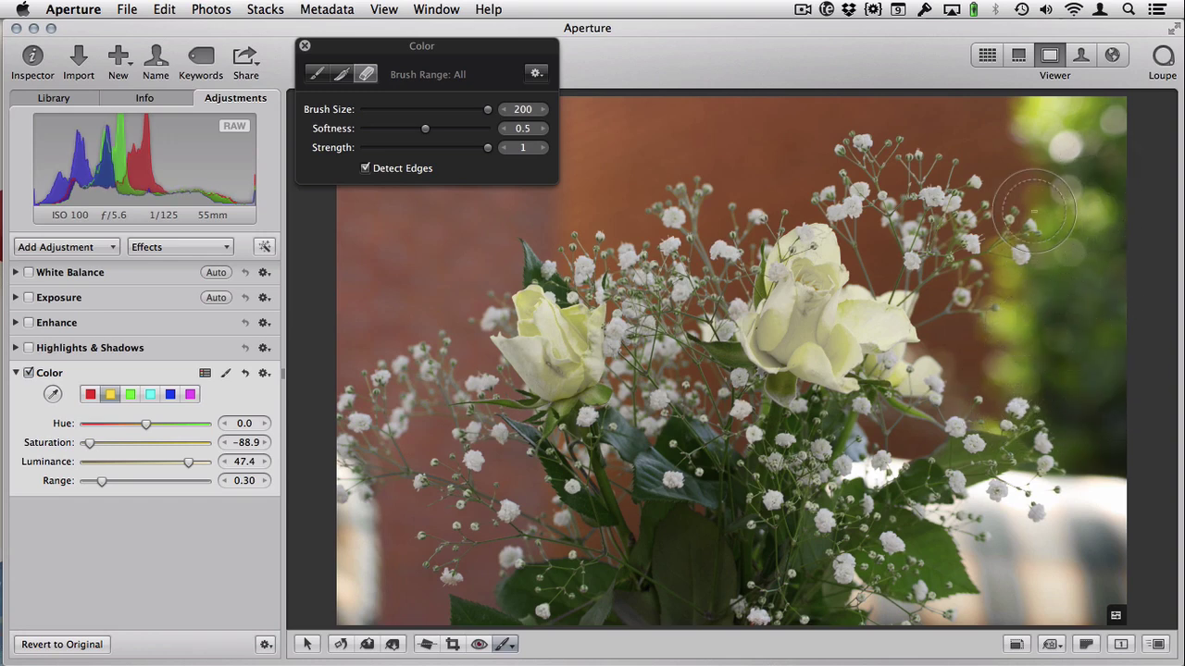
click(302, 44)
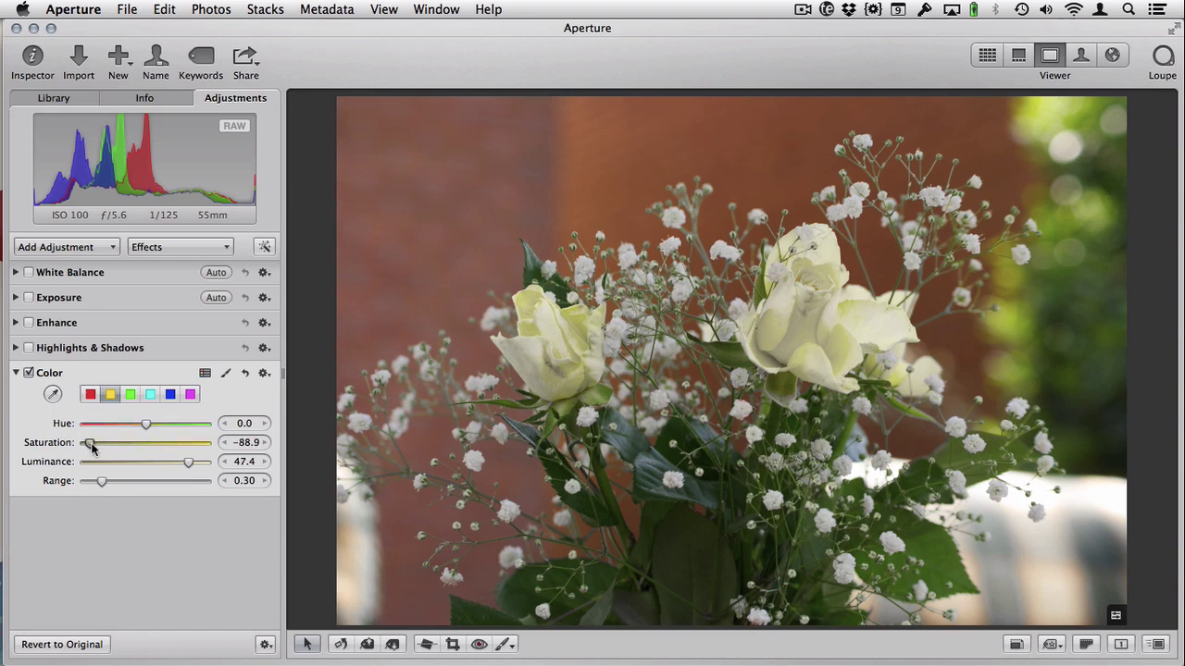
- Recolour the yellow roses coral by setting the yellow range's hue to -60.0, saturation to -14.1 and luminance to -8.7
drag(91, 446, 149, 466)
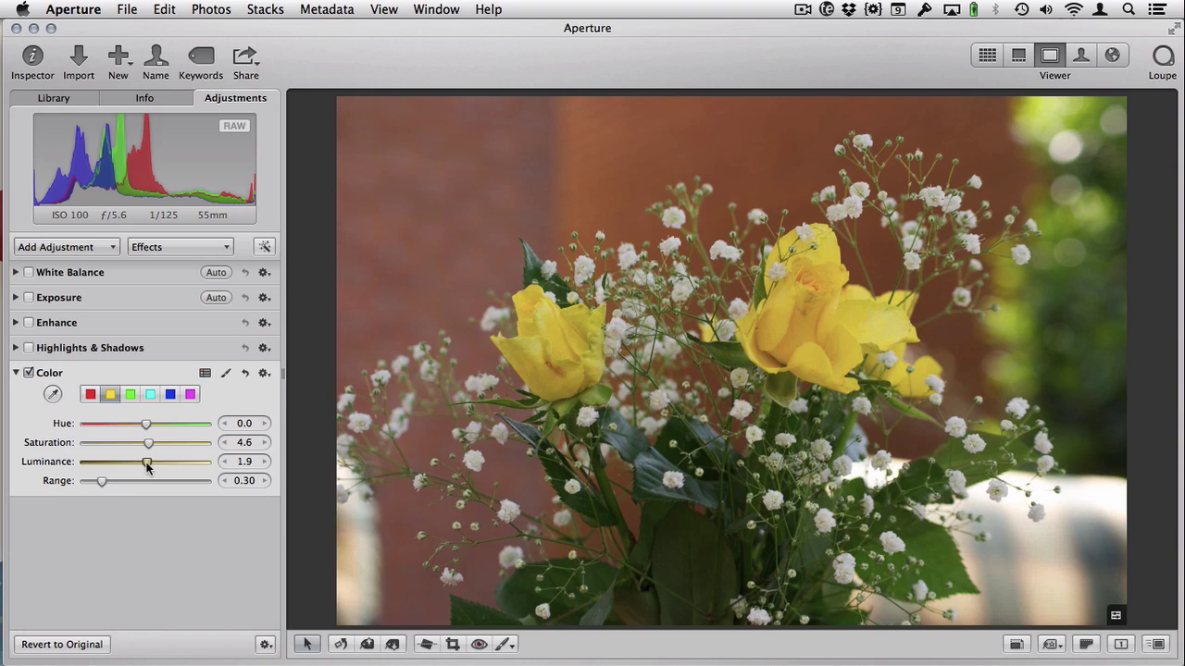
mouse_move(146, 423)
mouse_down()
mouse_move(118, 425)
mouse_move(156, 429)
mouse_up()
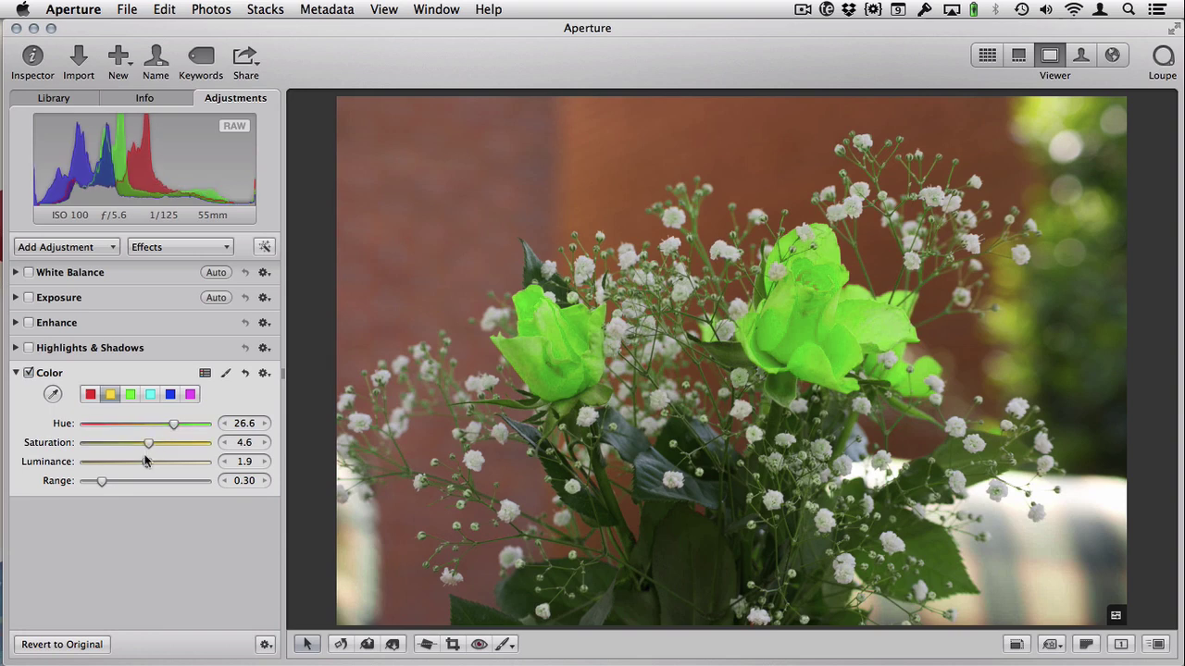
mouse_move(146, 462)
mouse_down()
mouse_move(130, 464)
mouse_move(137, 444)
mouse_move(136, 465)
mouse_up()
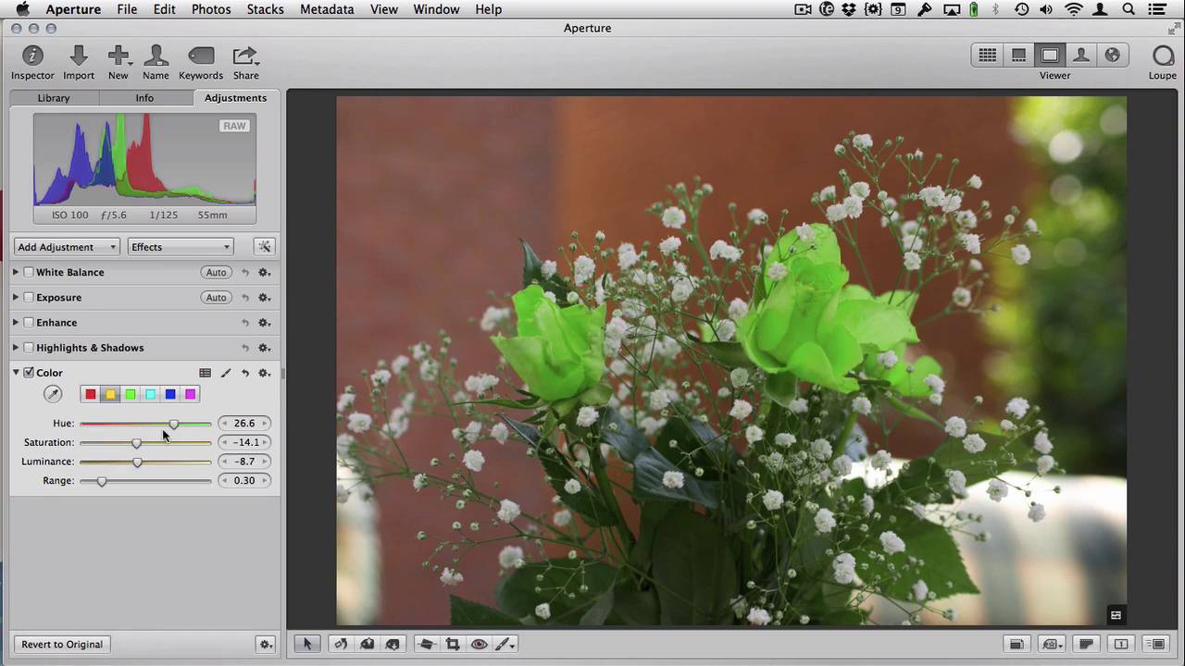
drag(176, 422, 75, 431)
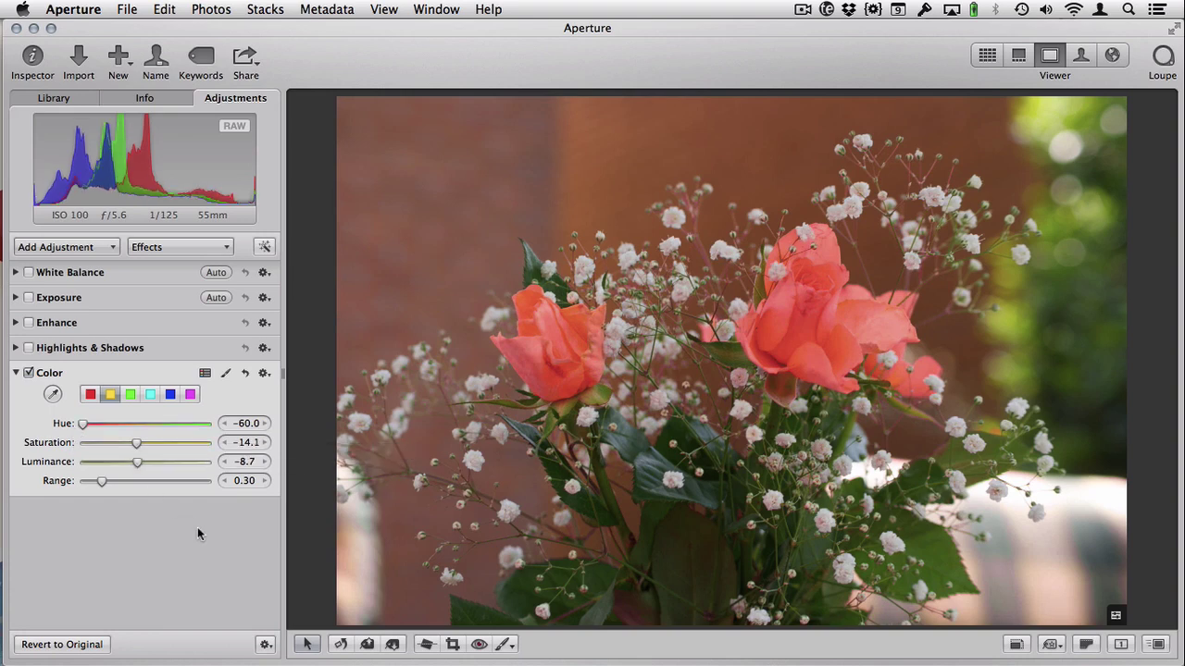
- Switch the Color adjustment off and on to compare the recoloured roses with the original photo
click(28, 373)
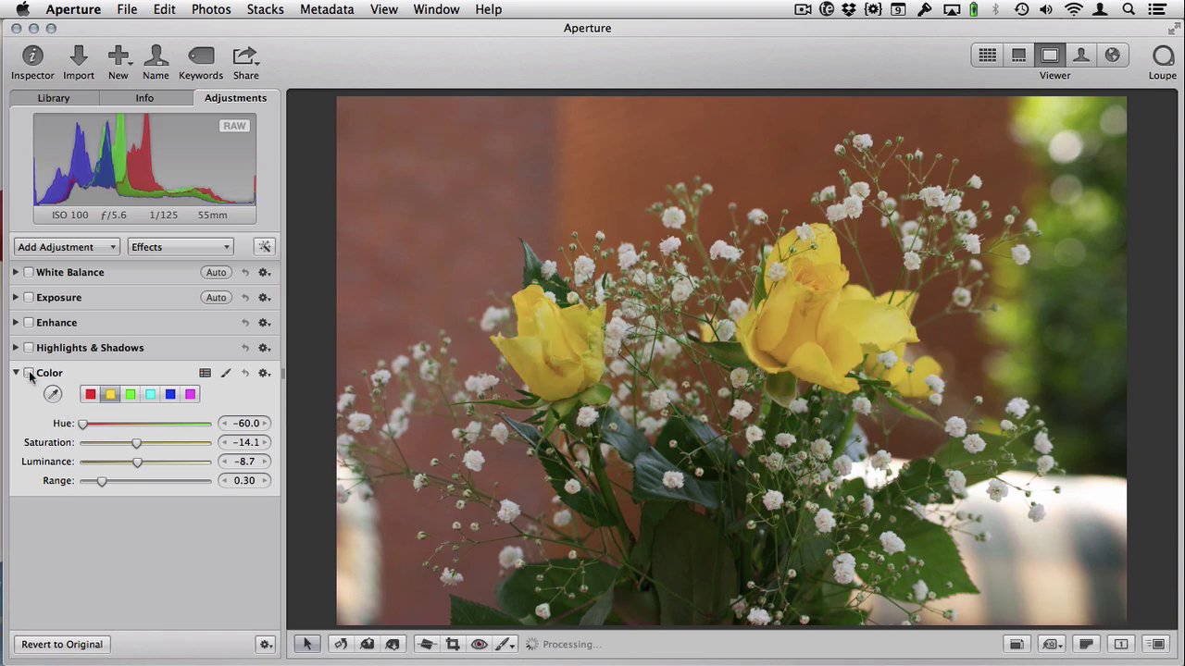
click(29, 373)
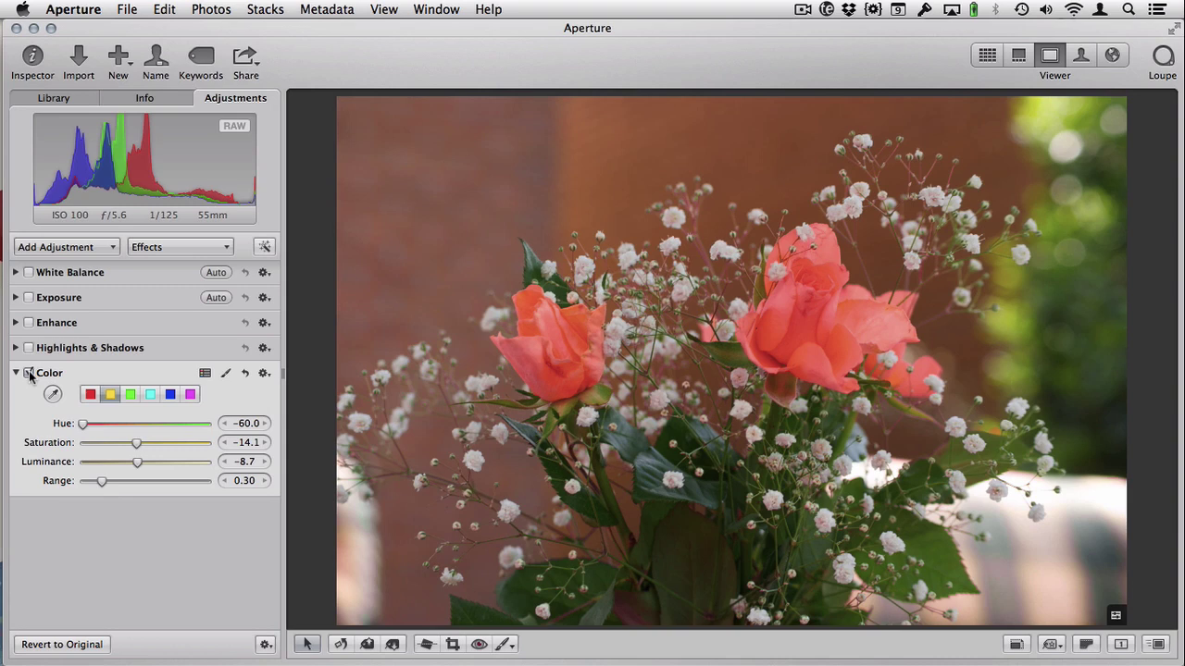
click(29, 373)
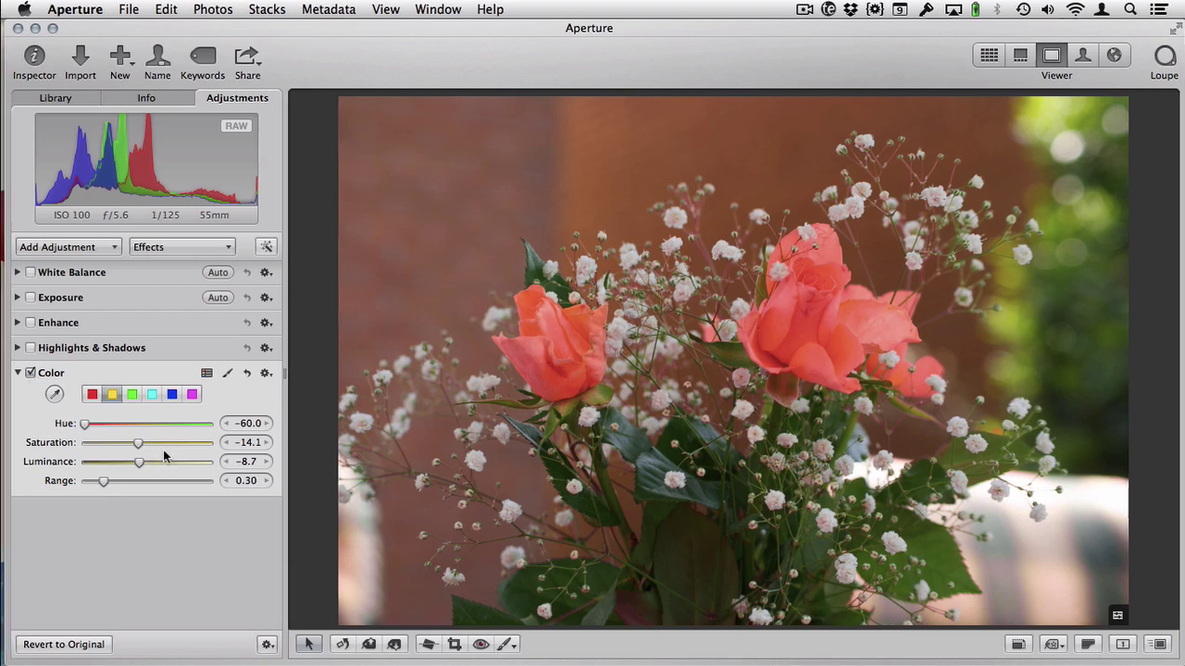
- Target green in the Color adjustment and sample a dark leaf below the roses as its hue base point
click(131, 395)
click(113, 396)
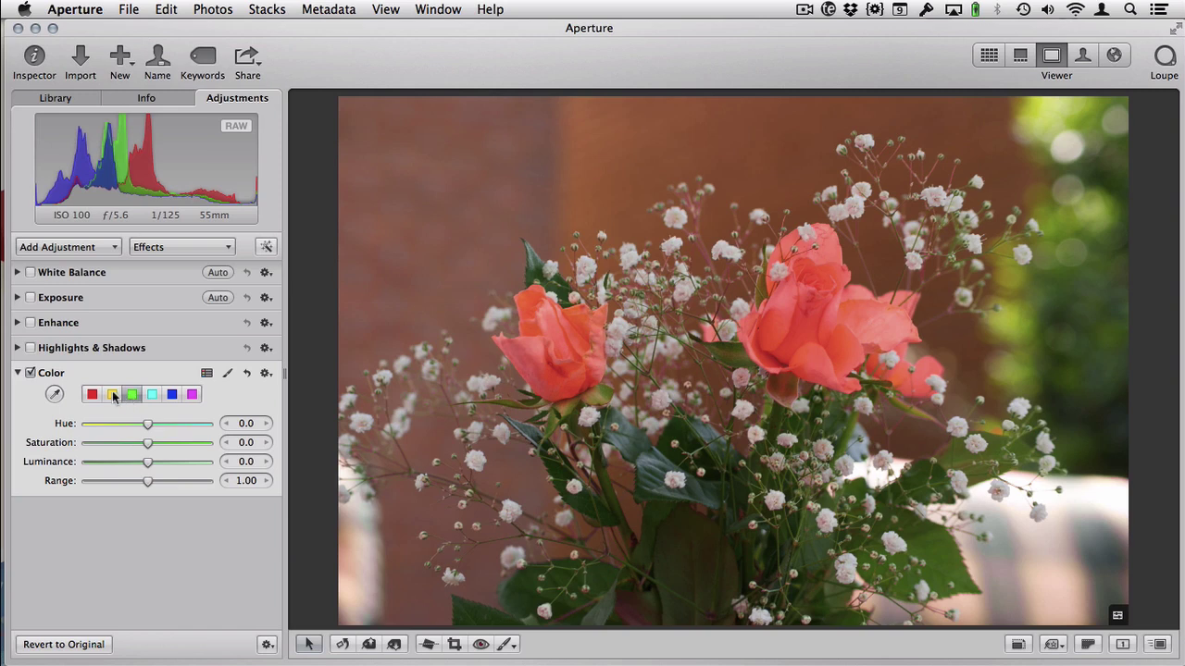
click(54, 395)
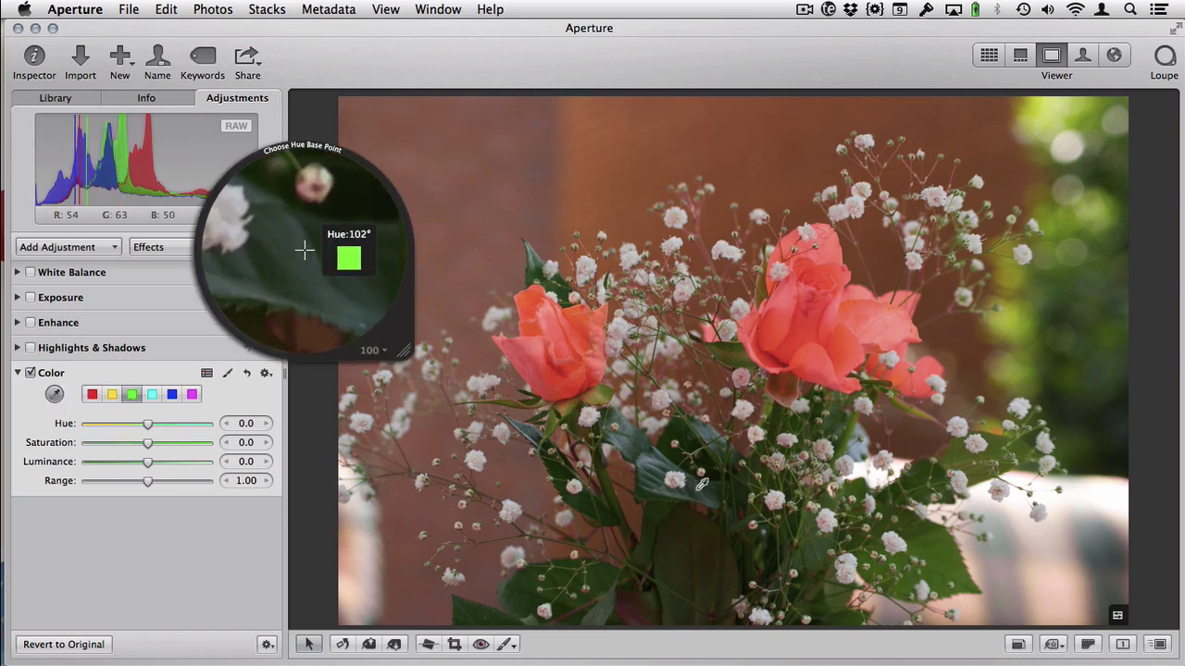
click(305, 244)
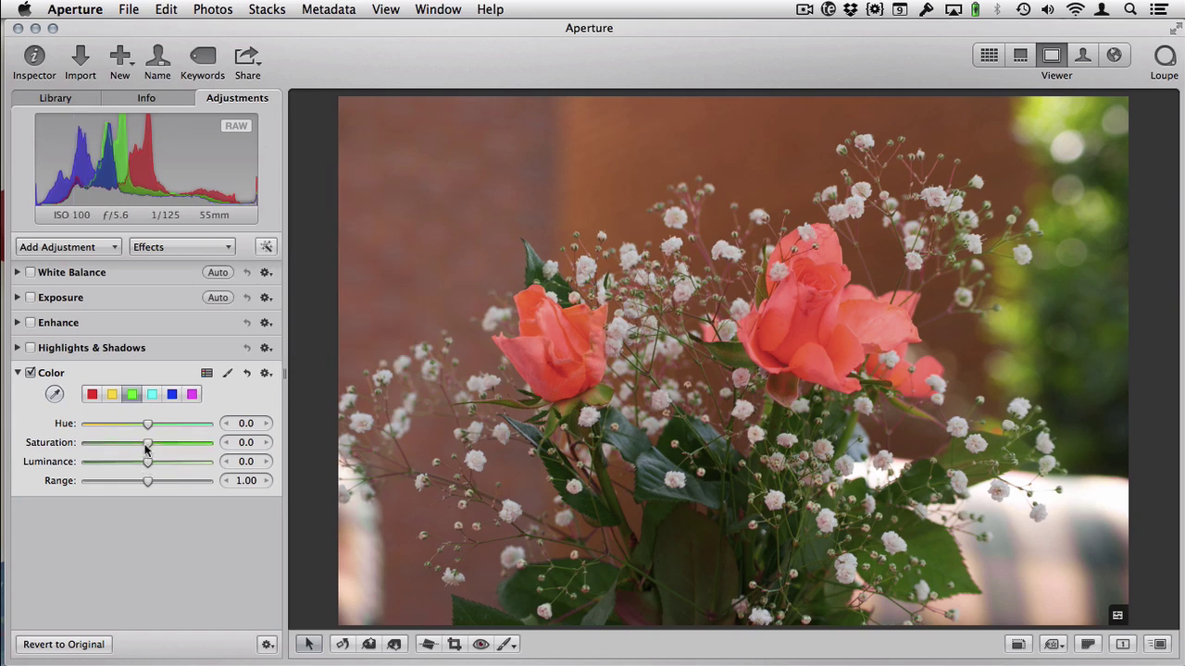
- Shift the green leaves' colour with hue 36.6, saturation -1.1 and range 1.07
drag(146, 443, 111, 444)
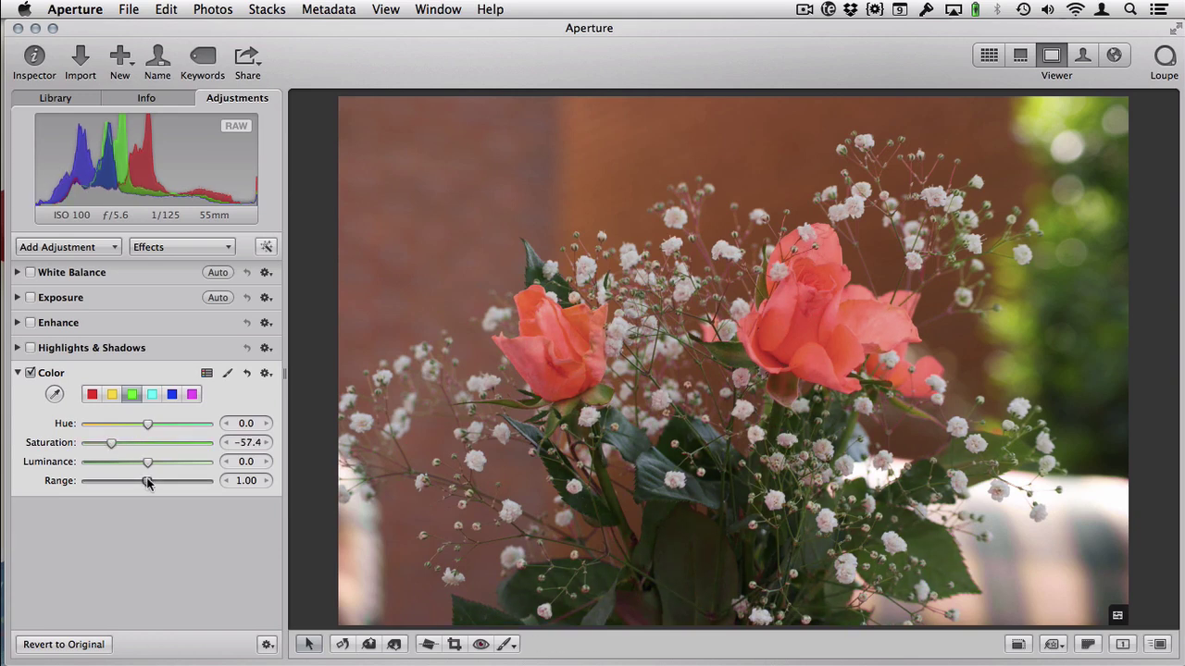
drag(148, 482, 175, 483)
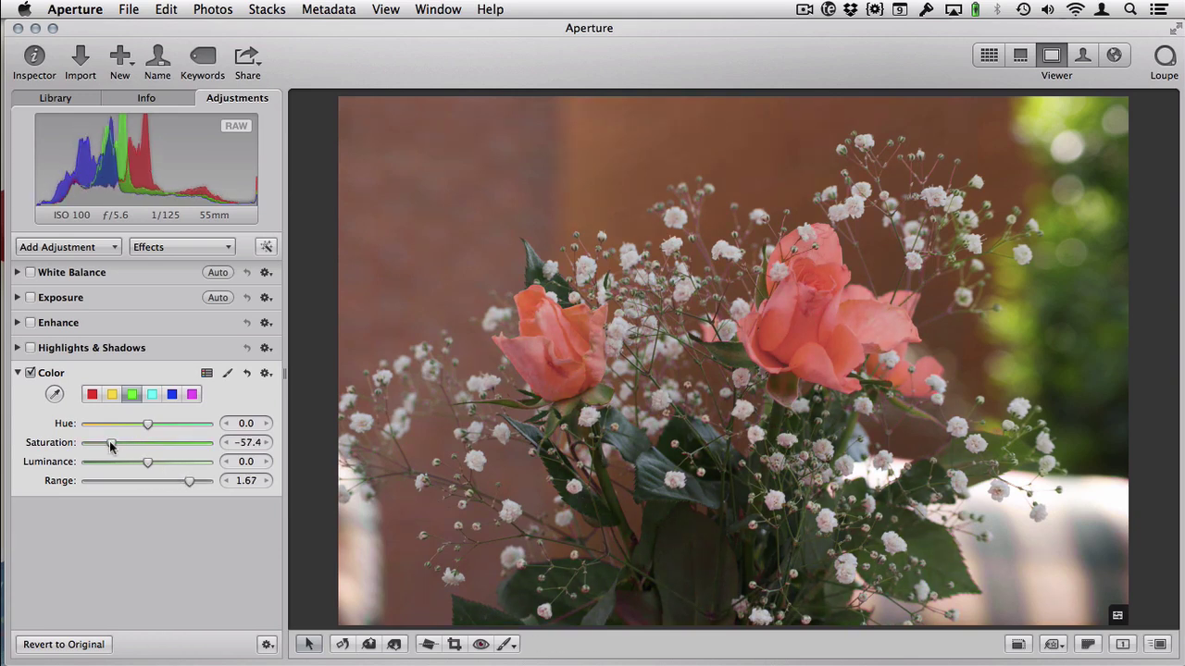
drag(111, 443, 173, 432)
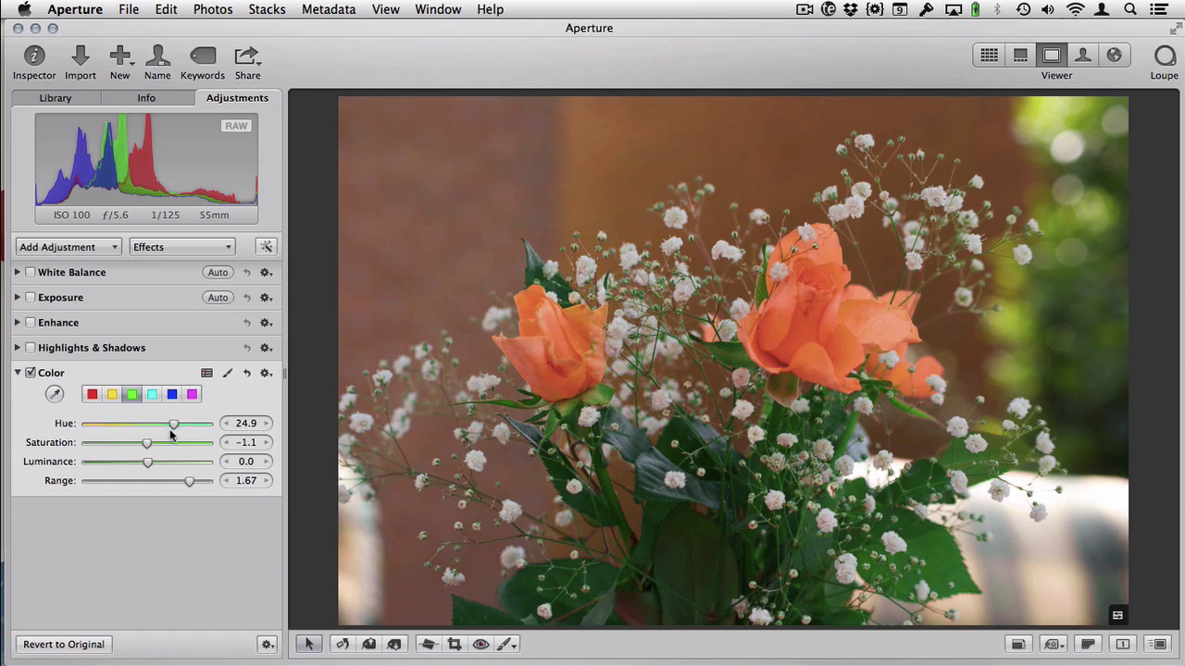
drag(190, 480, 154, 482)
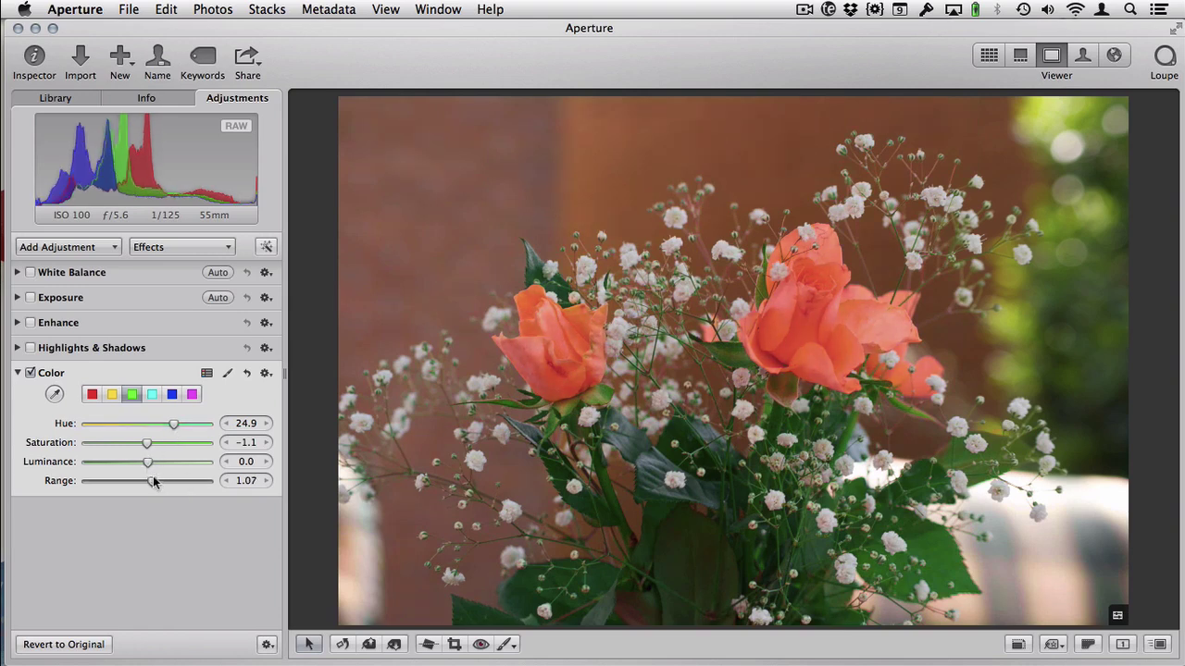
mouse_move(175, 423)
mouse_down()
mouse_move(62, 425)
mouse_move(190, 427)
mouse_up()
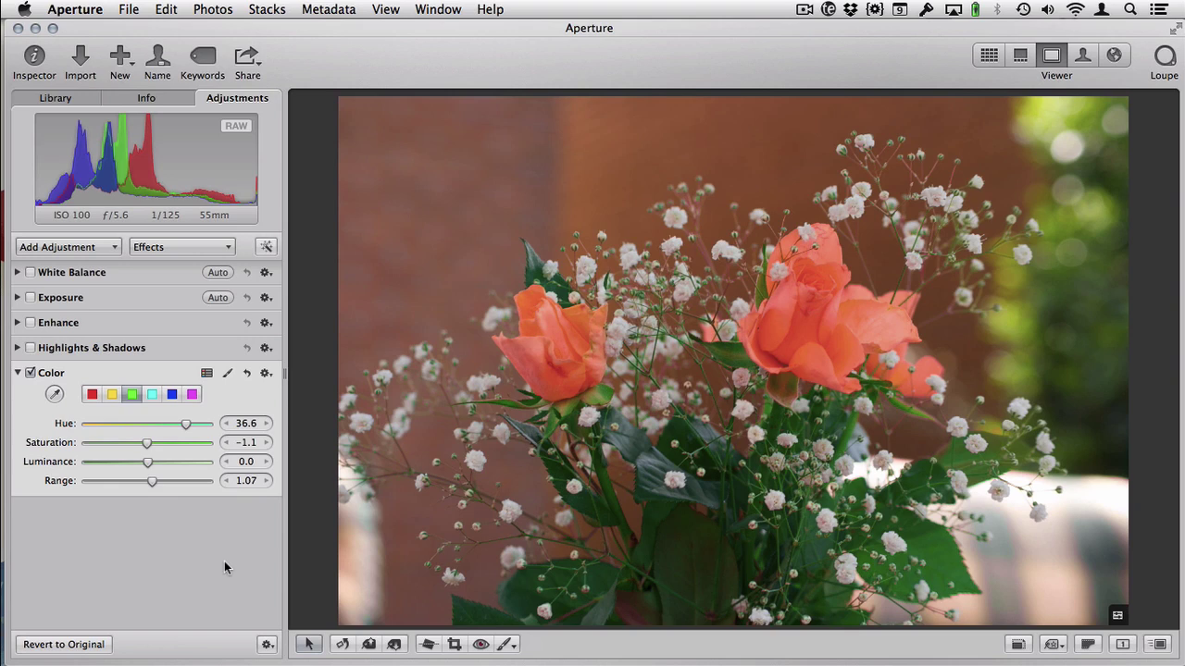
- Compare the photo with and without the Color adjustment, and readjust the range of the green colour
click(31, 374)
click(30, 375)
drag(152, 481, 184, 462)
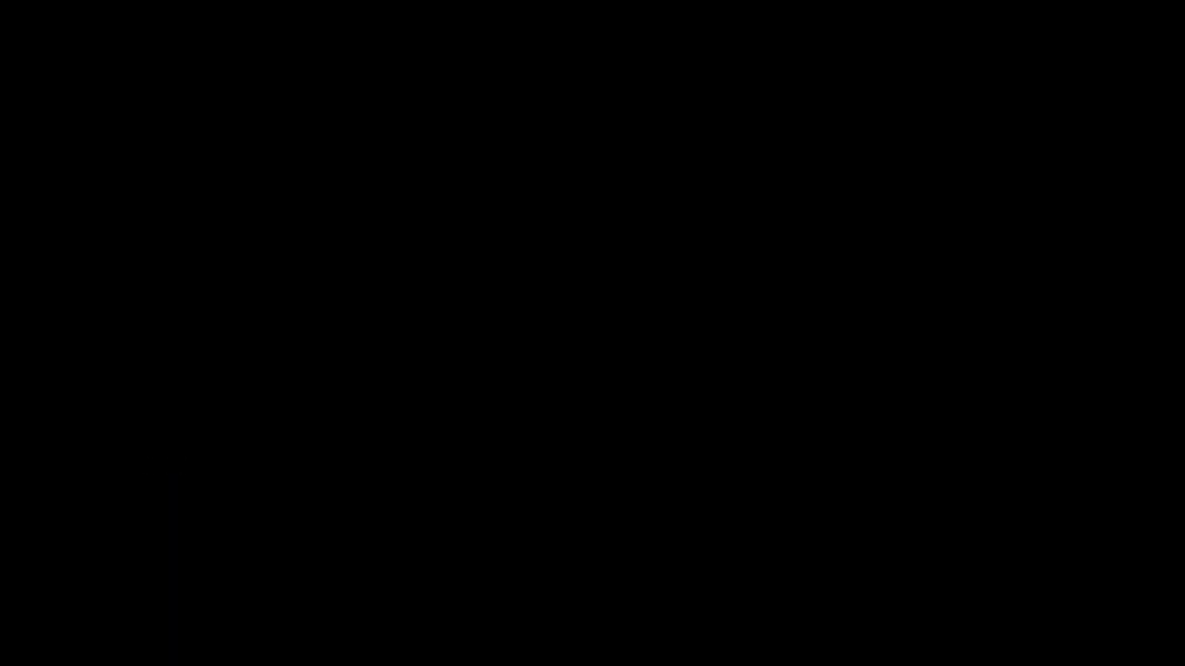